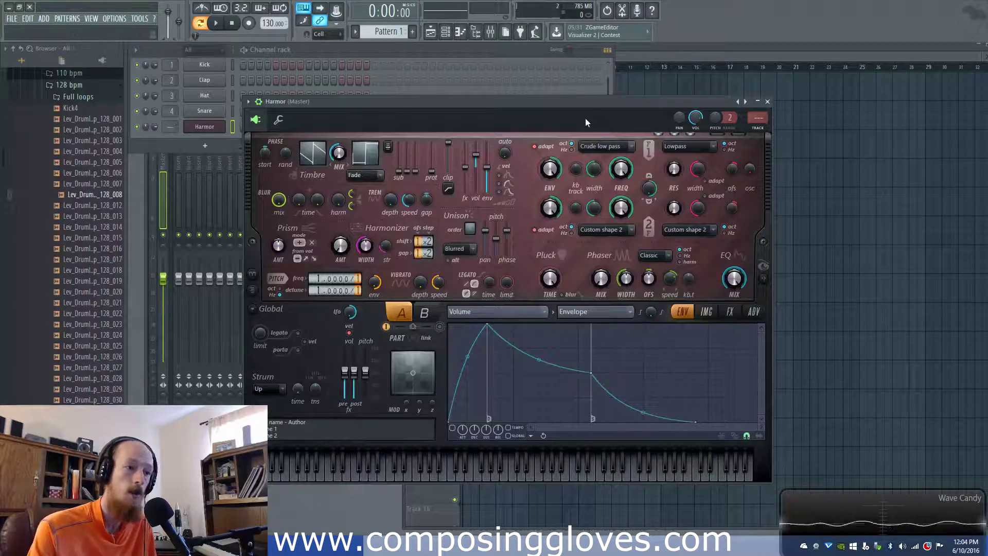
Move the Harmor window up slightly and link filter 1's frequency knob to a controller
left_click_drag(590, 104, 598, 73)
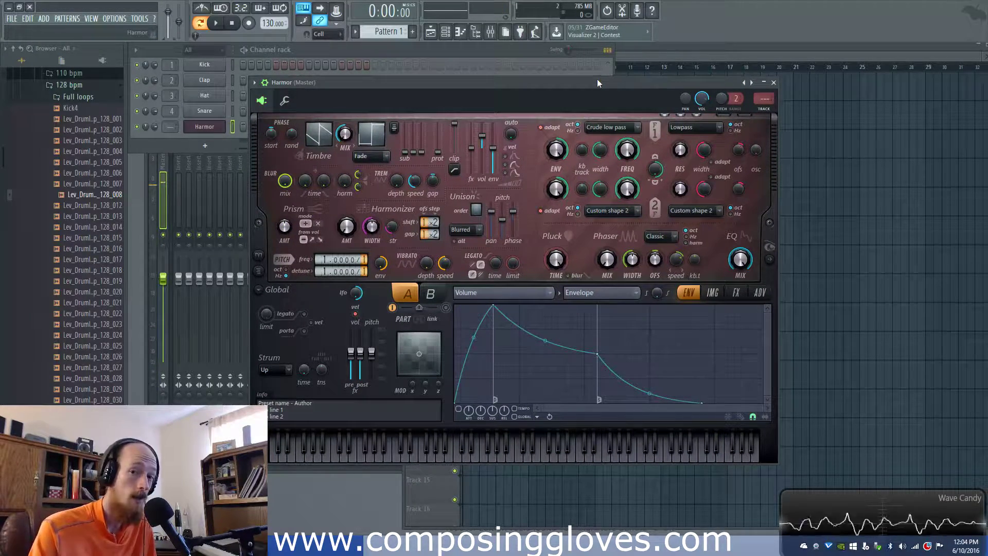
right_click(624, 152)
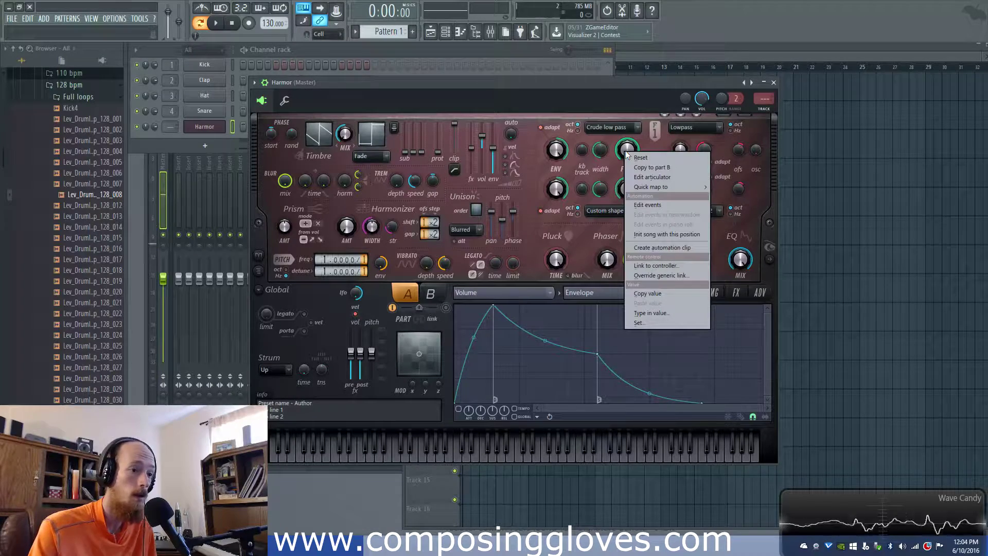
left_click(595, 140)
left_click(613, 127)
left_click(619, 128)
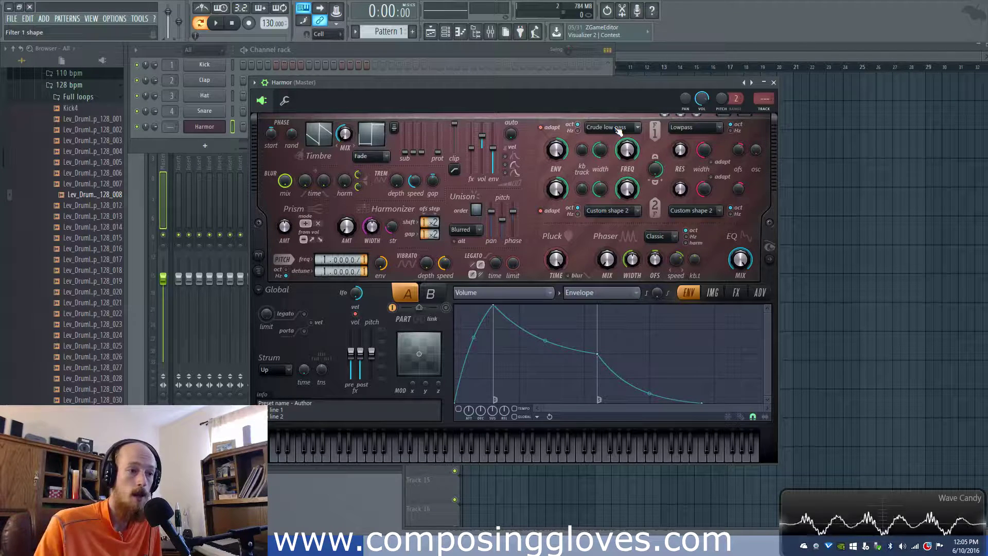
right_click(632, 155)
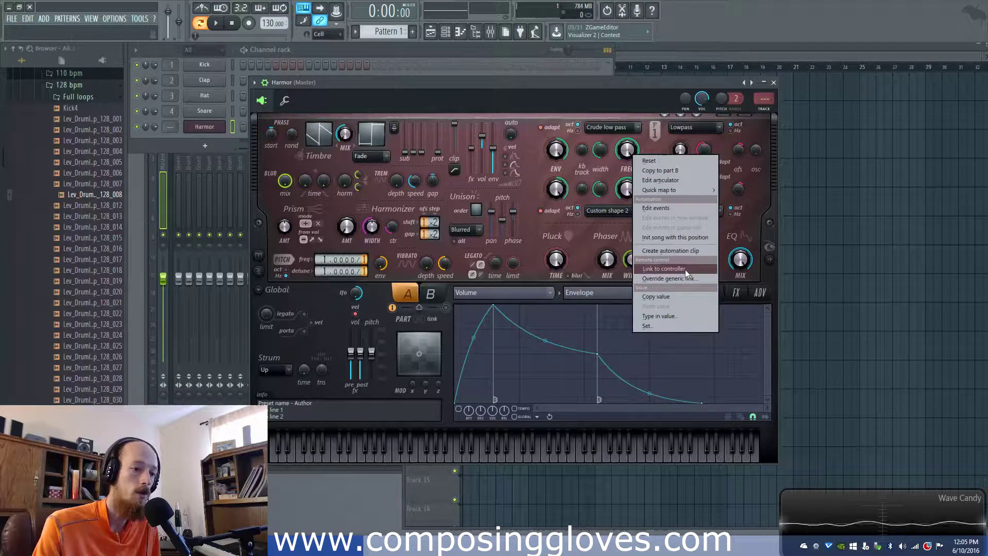
left_click(664, 269)
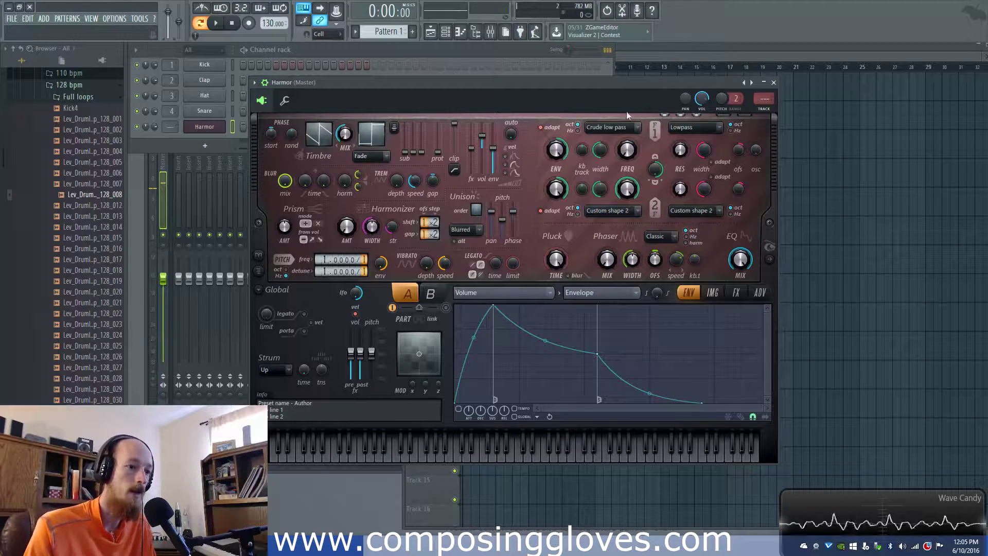
Edit filter 1's frequency envelope: add a rising point at about 0:300 and bend the ramp slightly outward
right_click(629, 155)
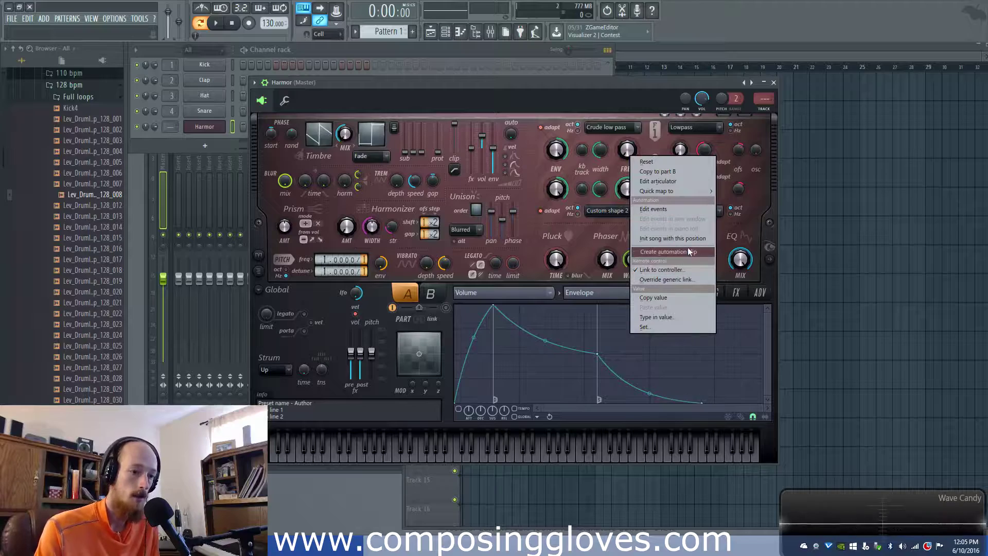
left_click(682, 182)
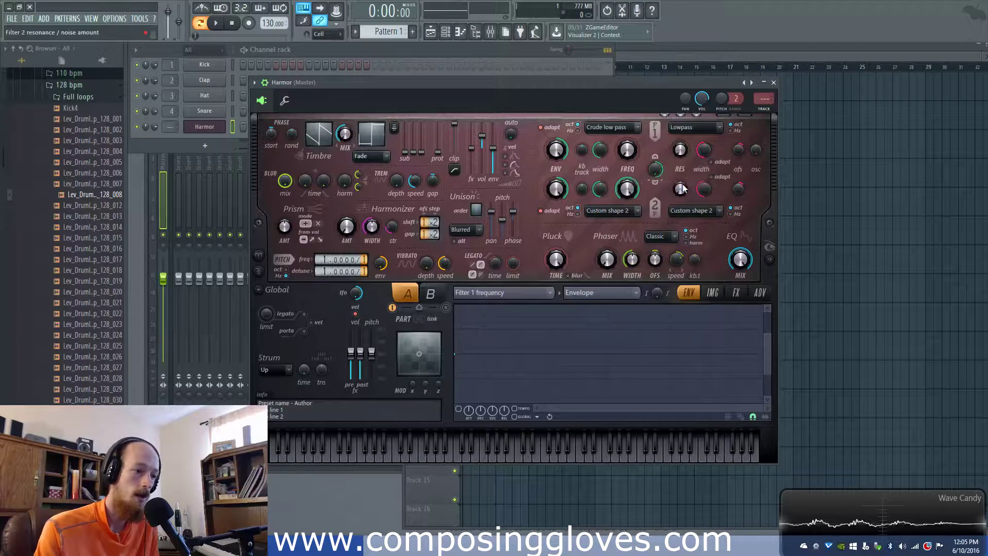
left_click(459, 409)
right_click(485, 337)
left_click_drag(485, 337, 555, 314)
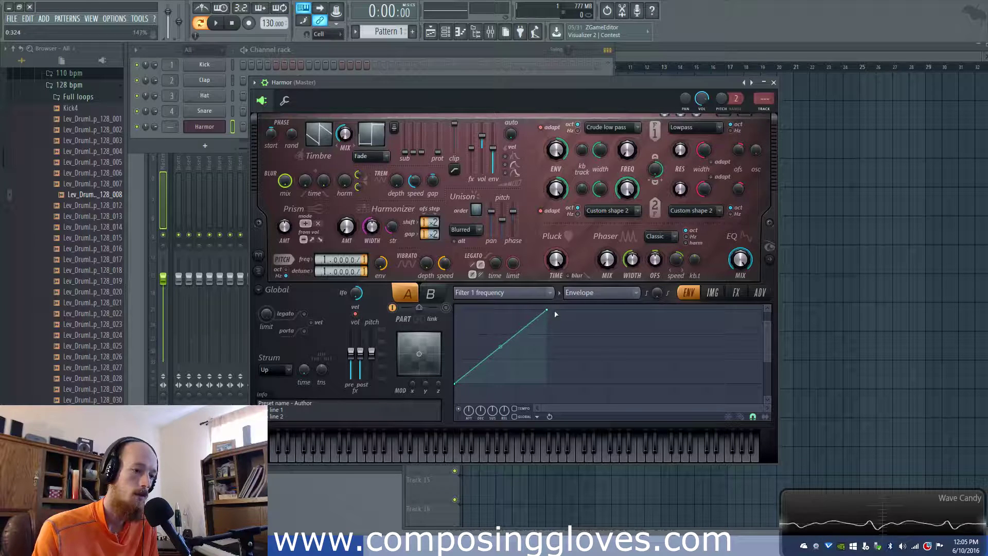
left_click_drag(499, 346, 502, 380)
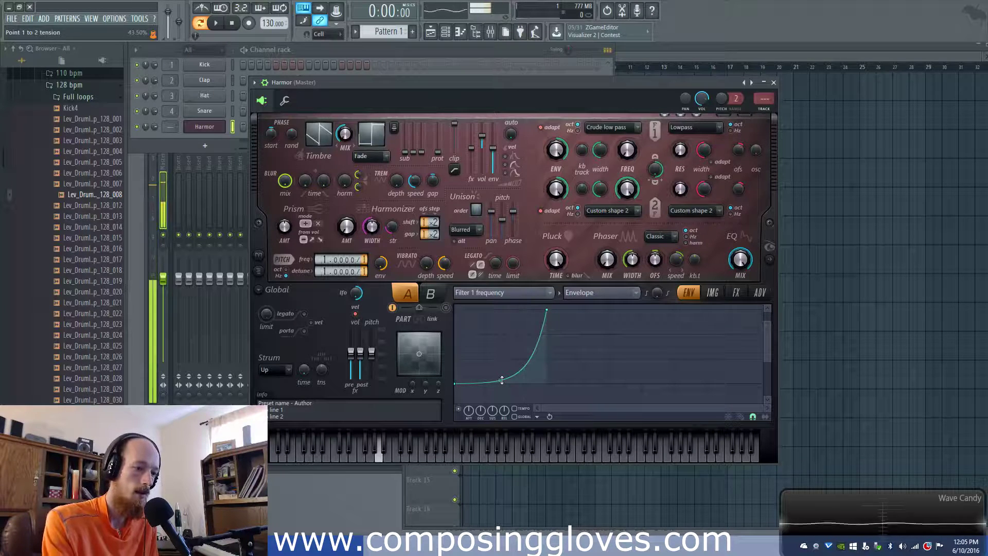
left_click_drag(501, 380, 501, 341)
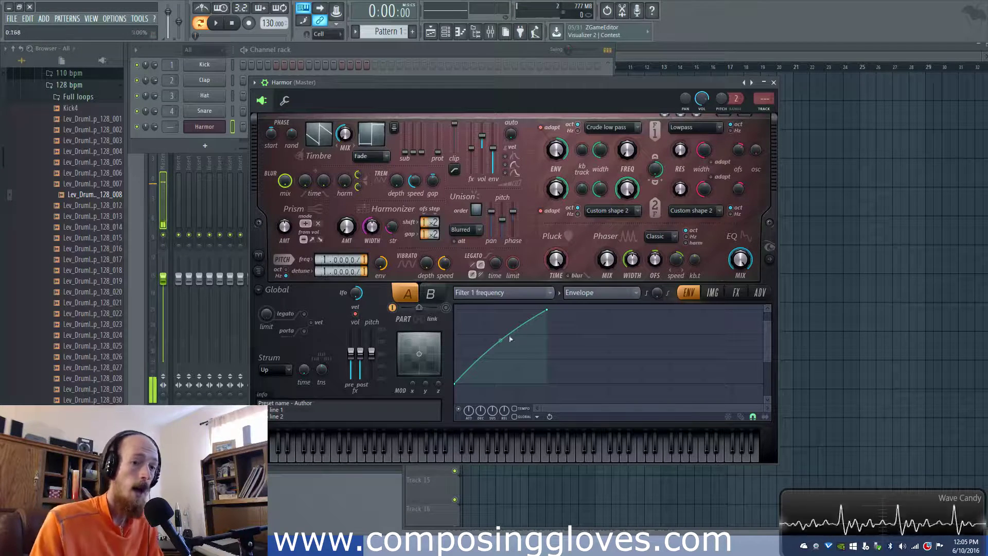
Show Harmor's spectrum display and set filter 1's resonance type to Double cone with a higher resonance amount
left_click(770, 260)
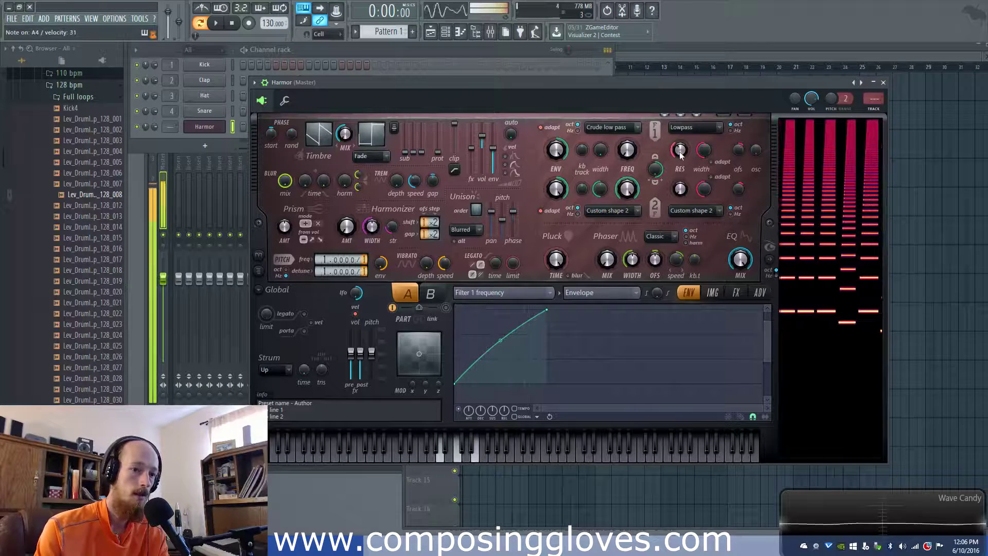
left_click_drag(680, 153, 680, 129)
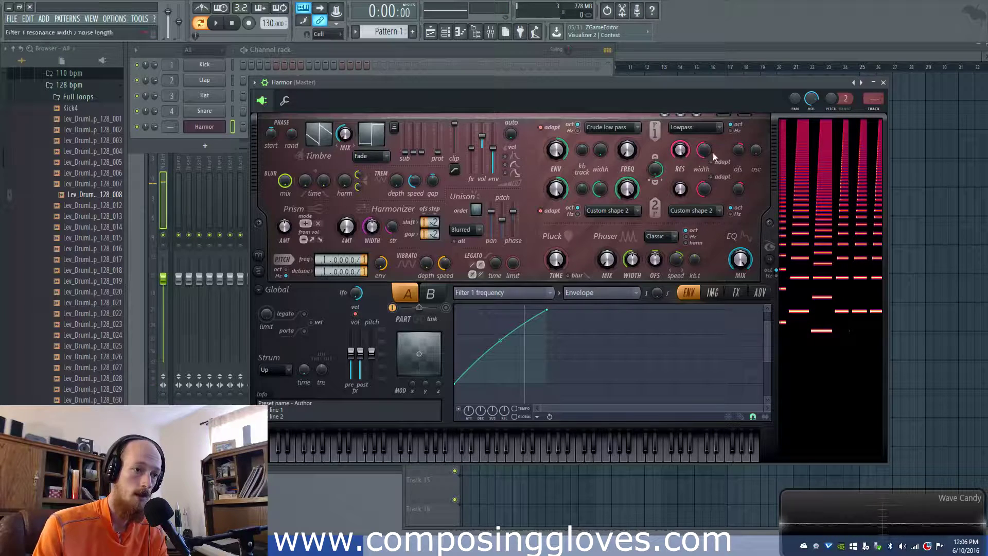
left_click(698, 128)
left_click(708, 184)
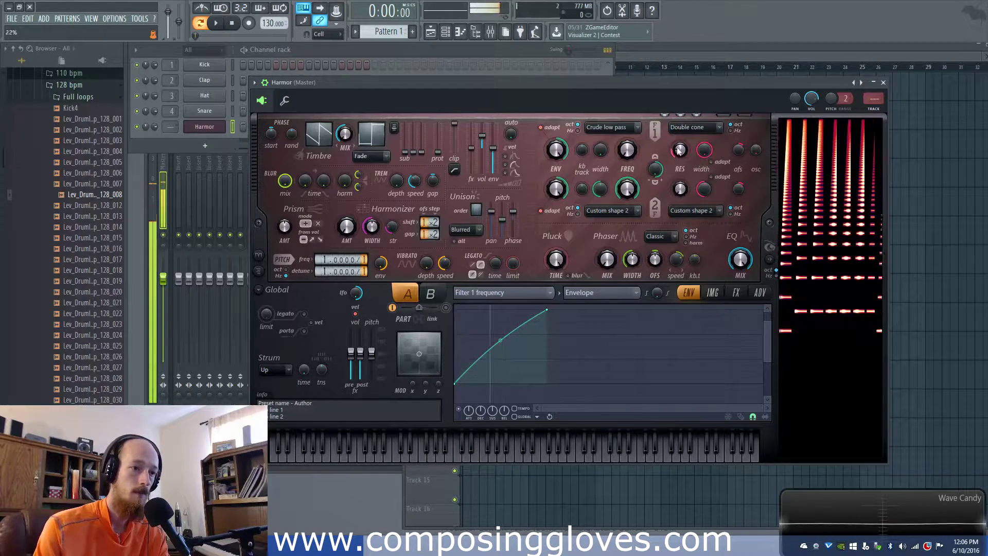
Lower filter 1's resonance amount and sweep its frequency knob down and back up
left_click_drag(681, 154, 628, 138)
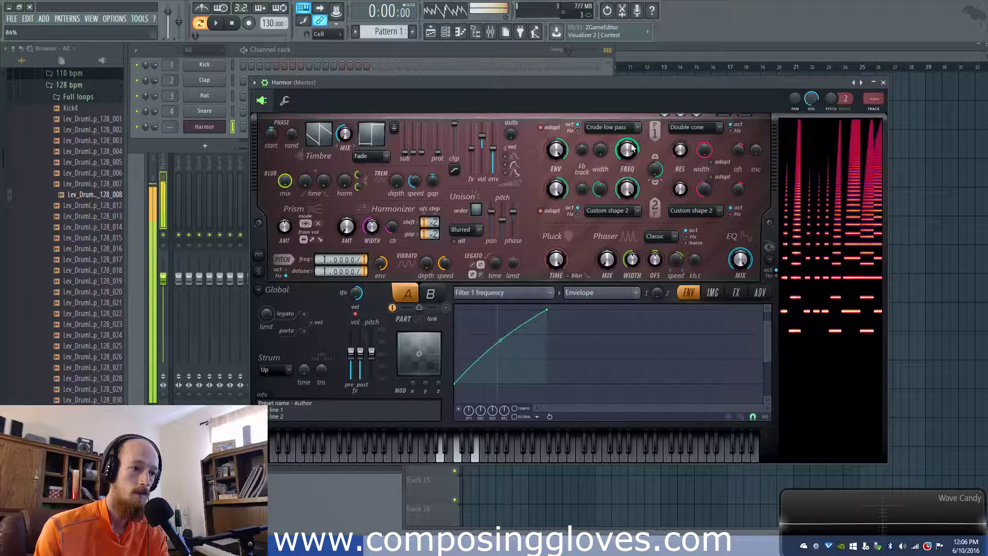
left_click_drag(633, 149, 629, 154)
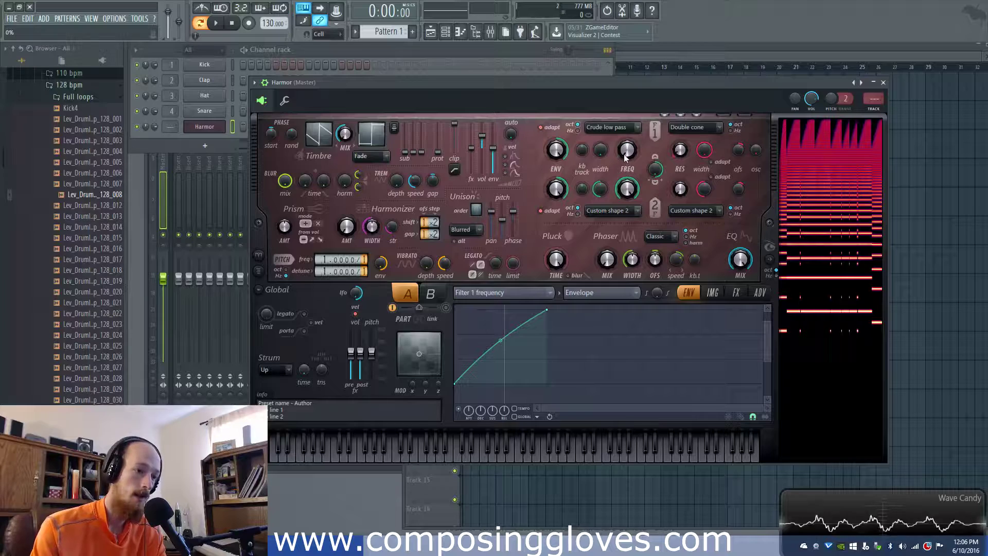
left_click_drag(624, 154, 624, 124)
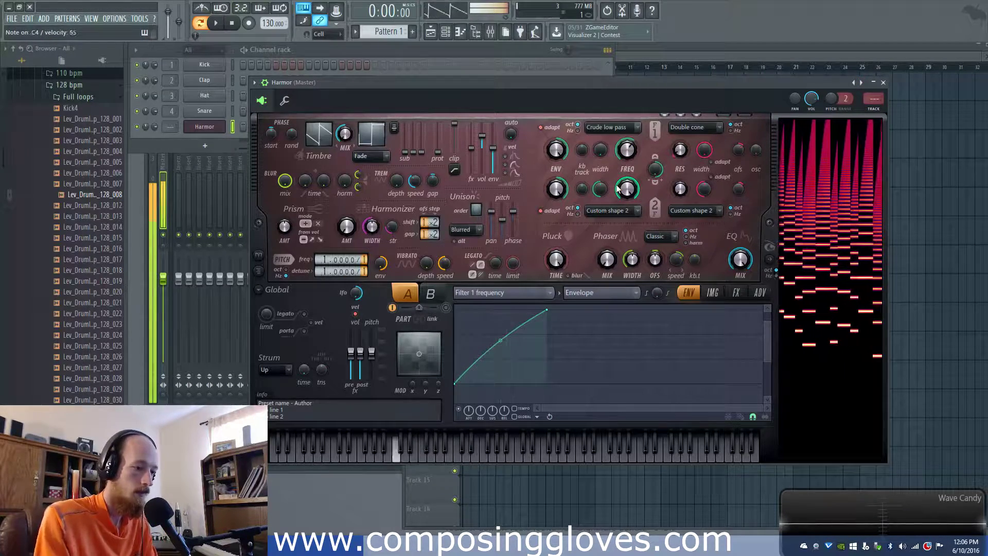
right_click(349, 227)
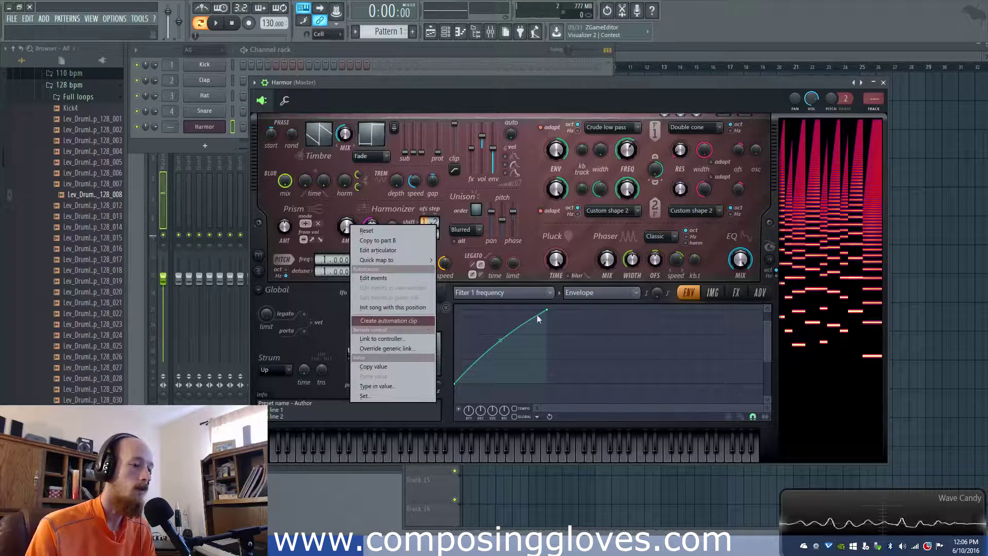
left_click(716, 293)
left_click(734, 295)
left_click(693, 295)
left_click(711, 295)
Set the distortion effect's type to Log
left_click(738, 294)
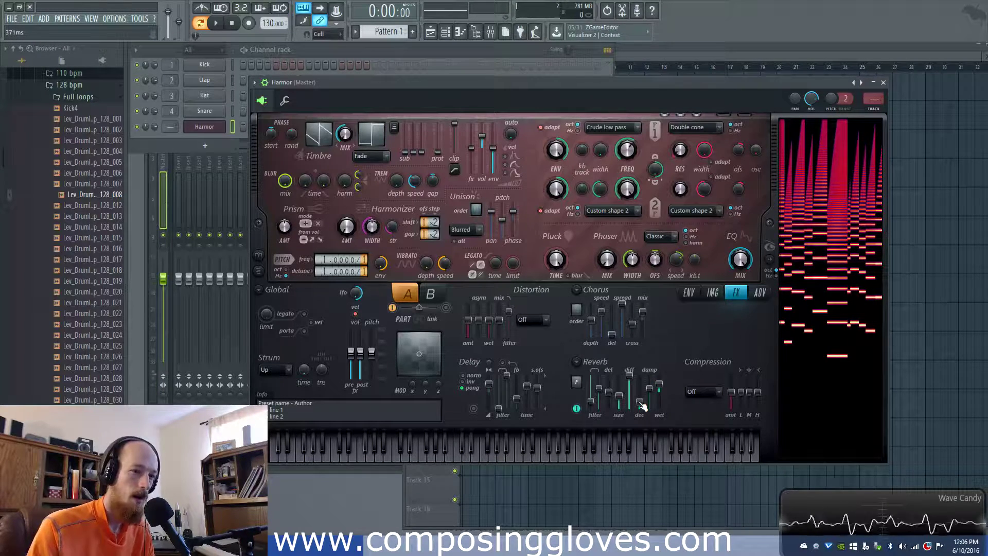
left_click(547, 322)
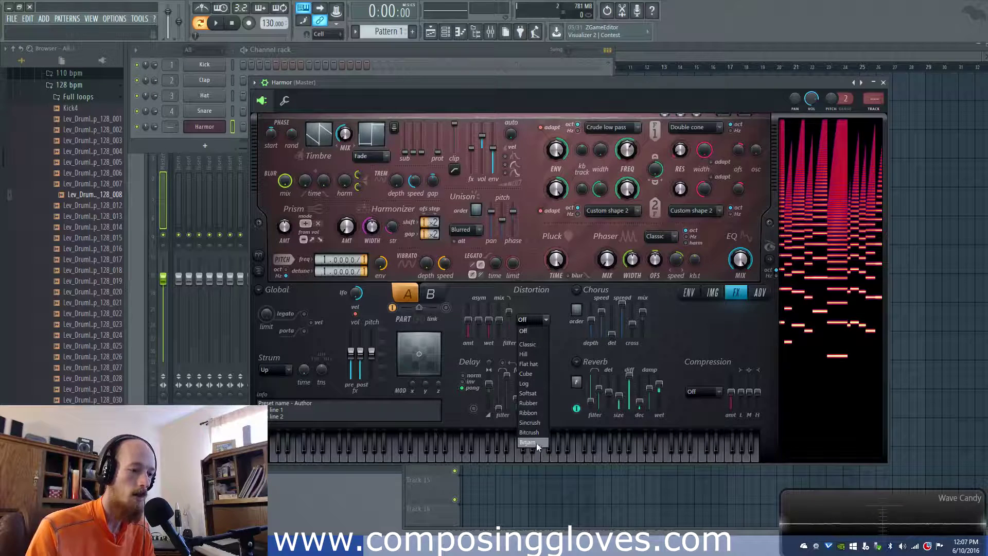
left_click(538, 384)
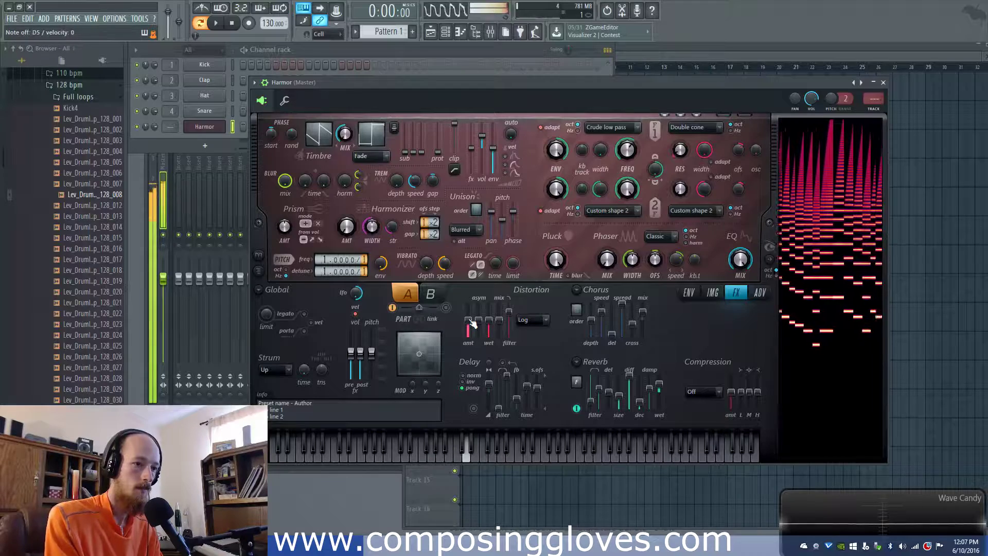
Reshape filter 1's frequency envelope into a late, steep rise ending at 200% and increase the filter's width
right_click(630, 155)
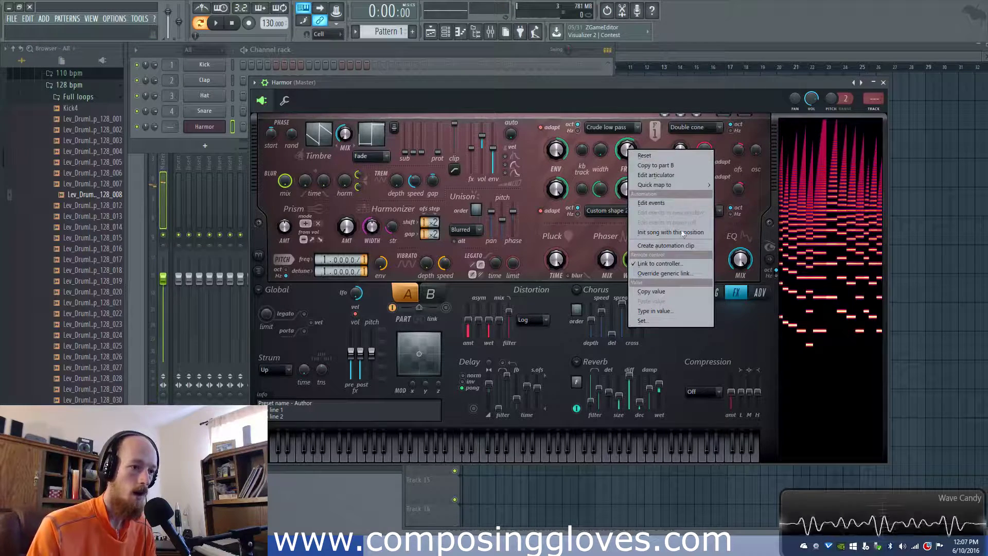
left_click(672, 174)
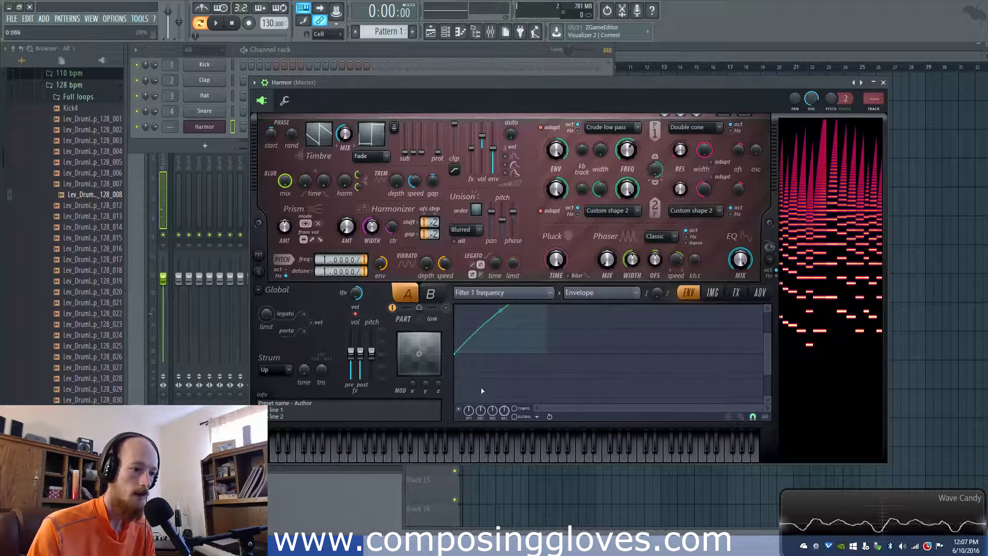
left_click_drag(766, 334, 766, 374)
left_click_drag(501, 340, 500, 353)
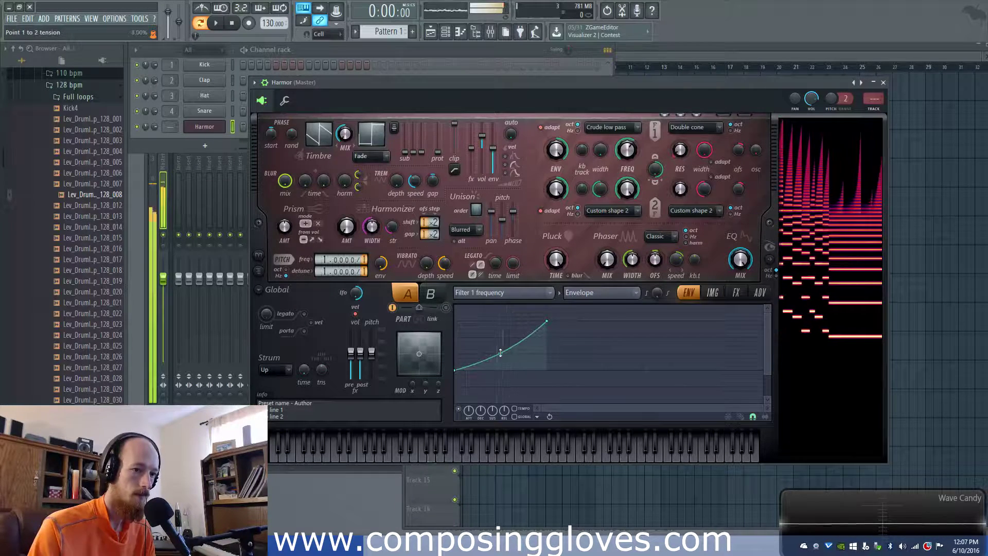
left_click_drag(547, 322, 555, 292)
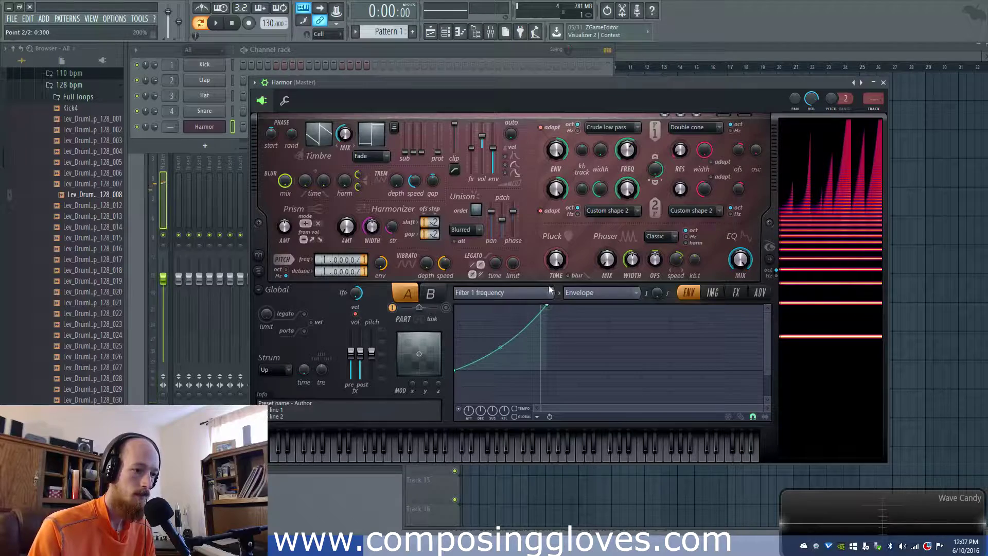
left_click_drag(500, 347, 500, 364)
left_click_drag(601, 150, 601, 116)
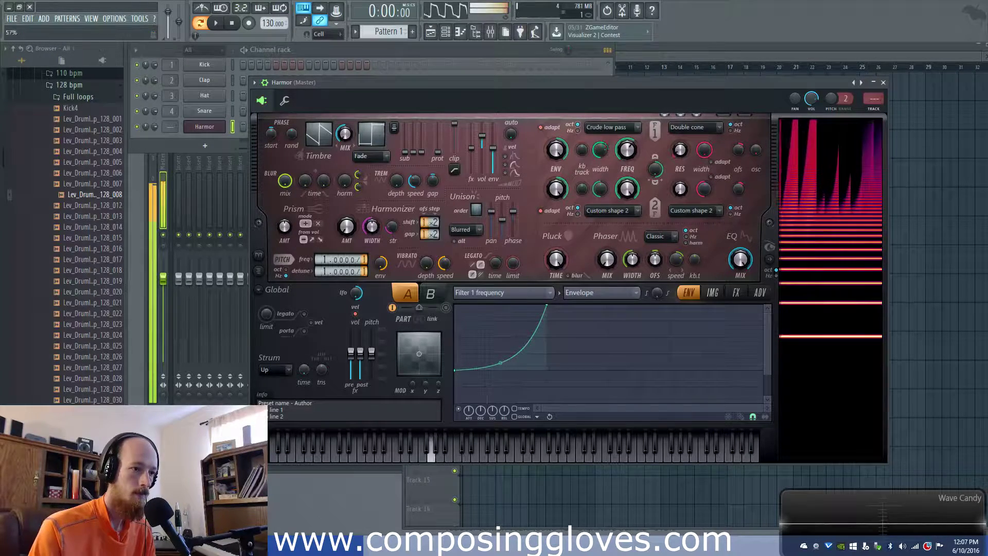
Switch filter 1's shape to Crude high pass and reshape its frequency envelope into a shallow fall that drops early
left_click(611, 127)
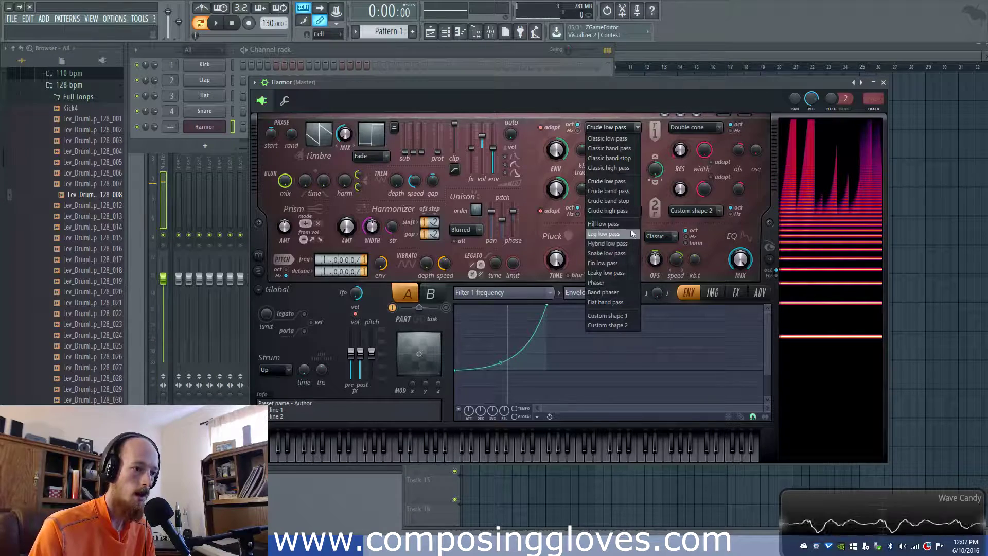
left_click(627, 210)
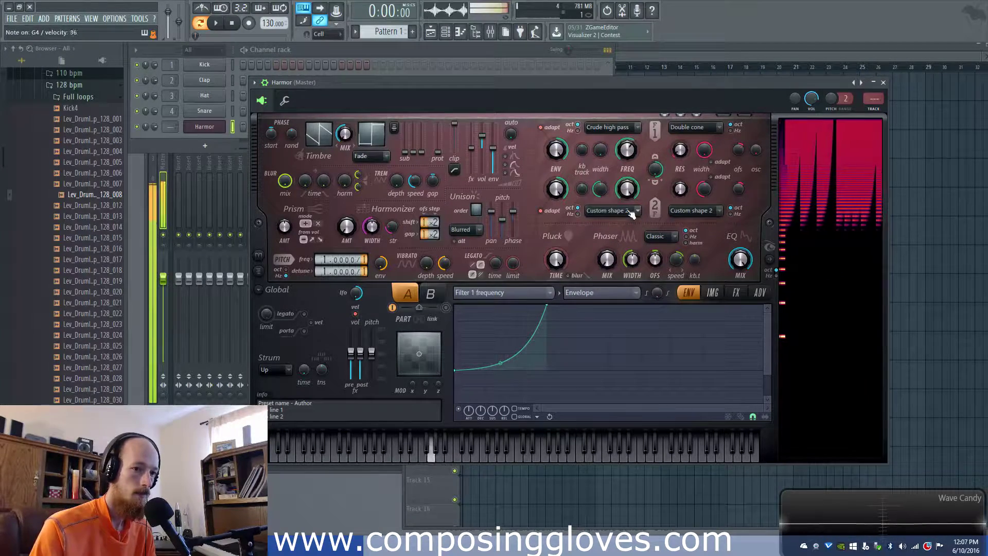
left_click_drag(549, 308, 549, 459)
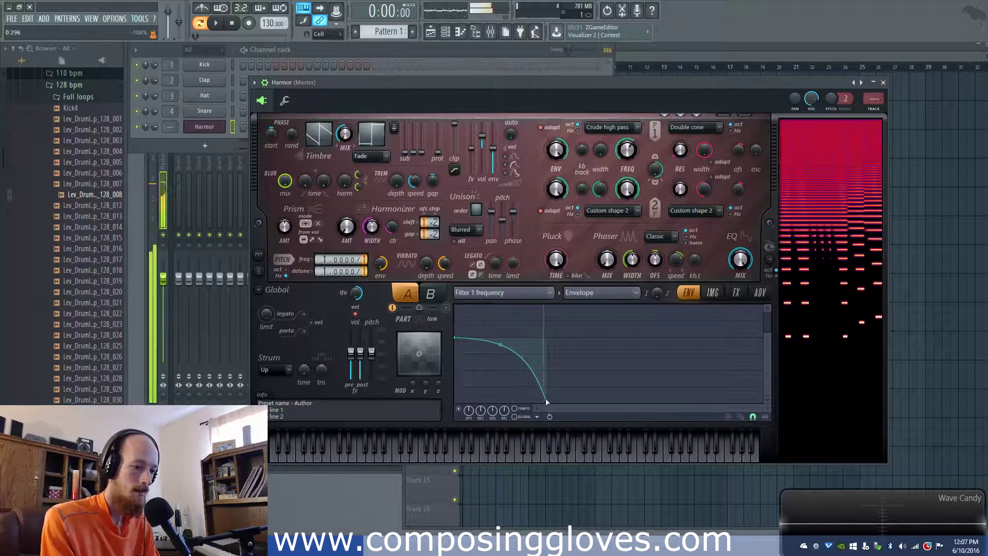
left_click_drag(546, 401, 501, 353)
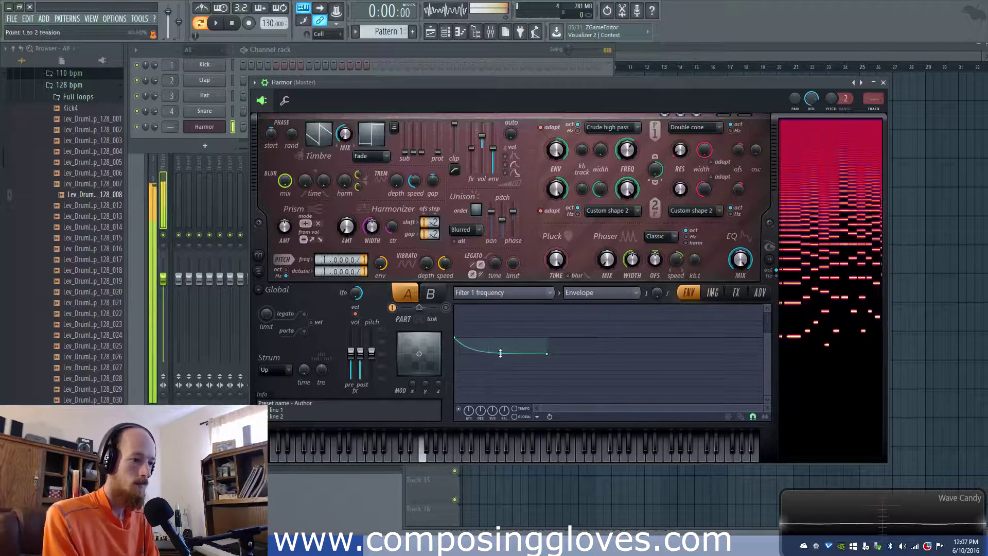
Edit the Harmonizer mix envelope: add a point forming a full rise and bend the ramp slightly outward
right_click(344, 230)
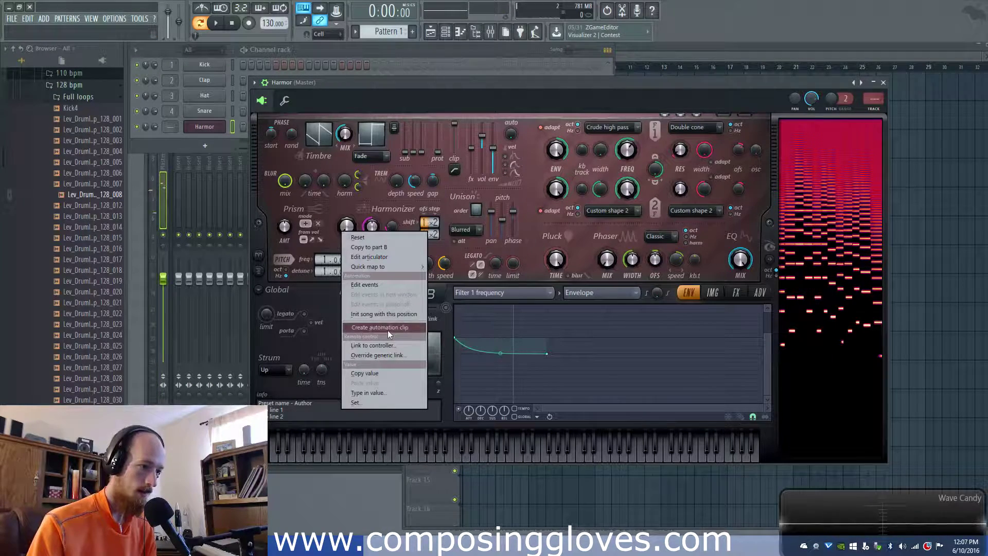
left_click(380, 257)
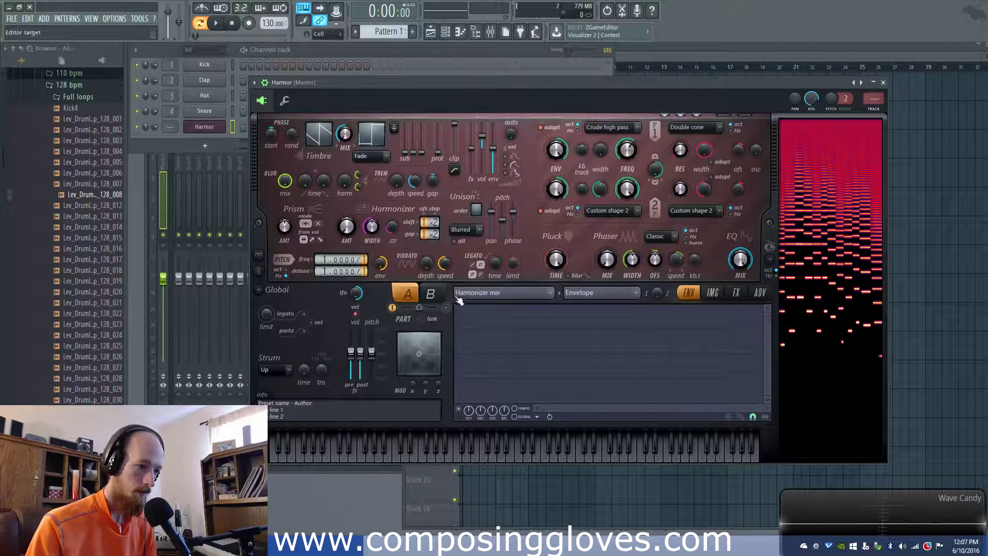
right_click(543, 349)
left_click_drag(544, 348, 500, 398)
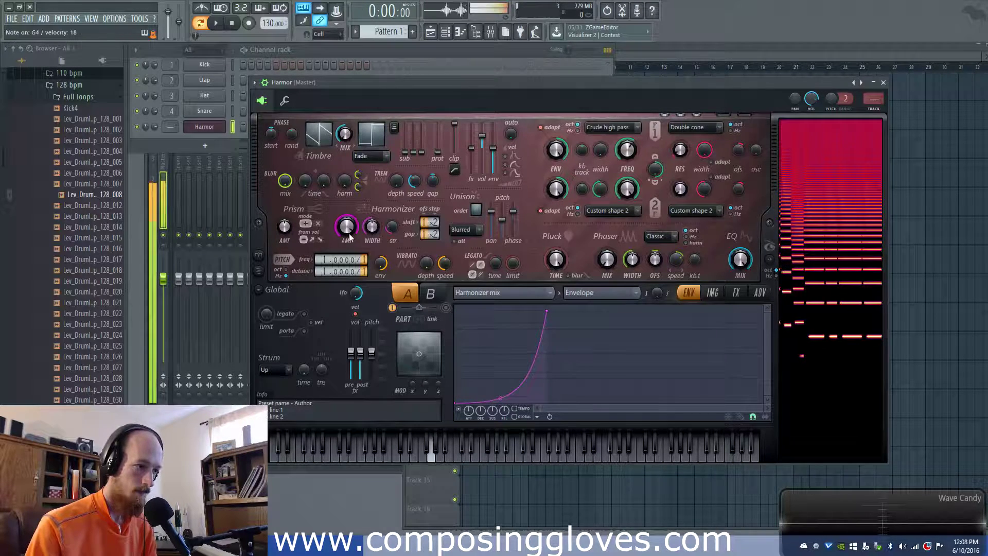
left_click_drag(505, 404, 500, 350)
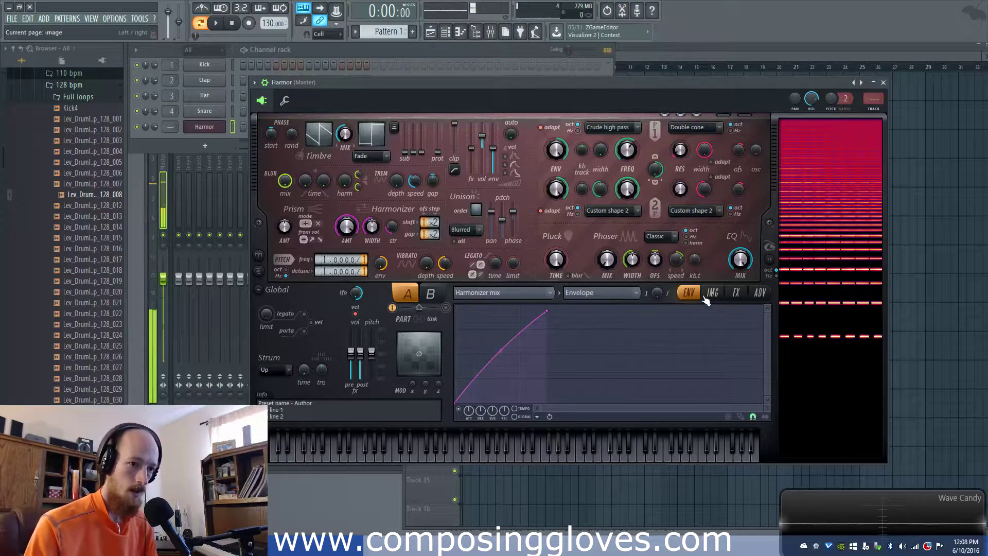
left_click(736, 292)
left_click(760, 292)
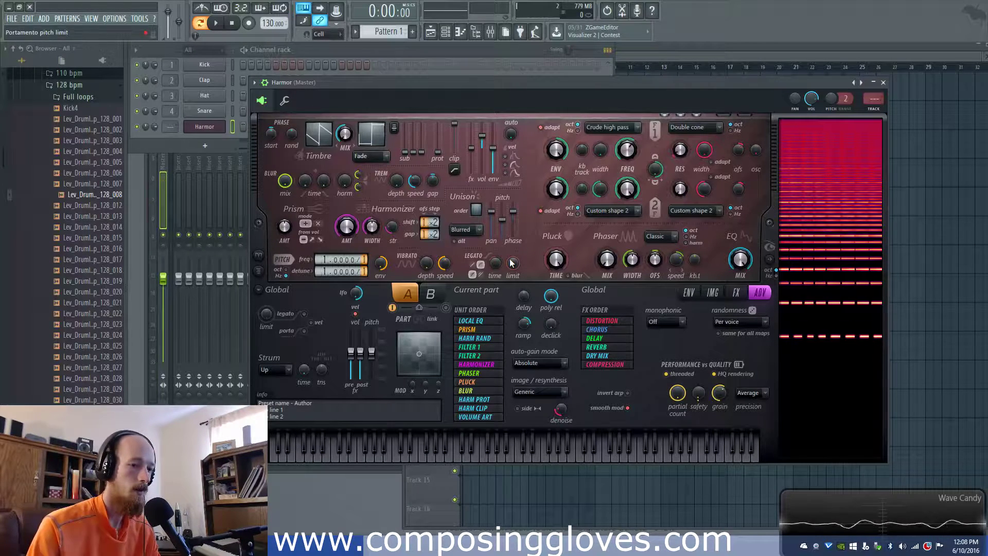
Bend the rising curve of the Harmonizer mix envelope slightly further outward
left_click(689, 293)
mouse_move(496, 351)
left_mouse_down()
mouse_move(499, 399)
mouse_move(501, 348)
left_mouse_up()
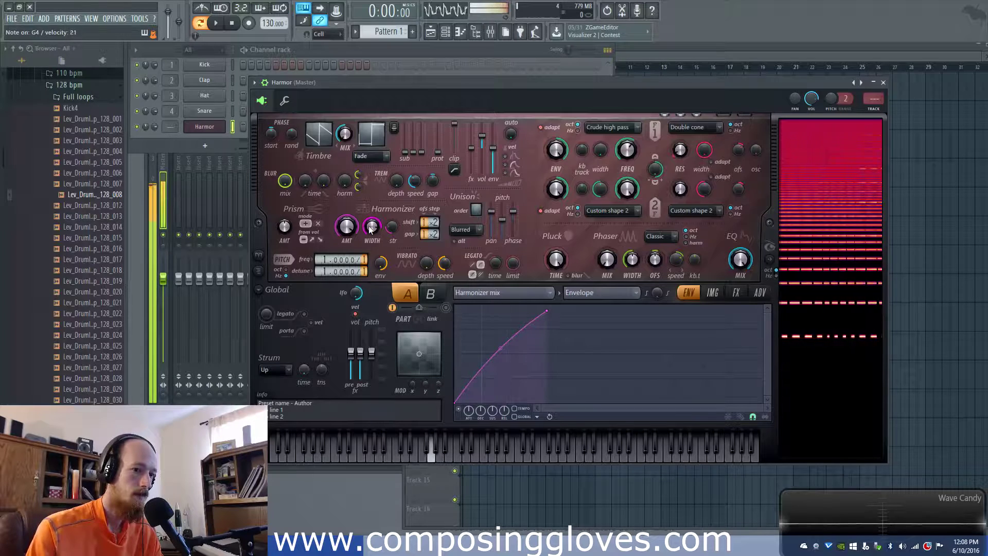
Adjust the Harmonizer's shift and gap values and shorten the reverb decay
left_click_drag(434, 223, 435, 227)
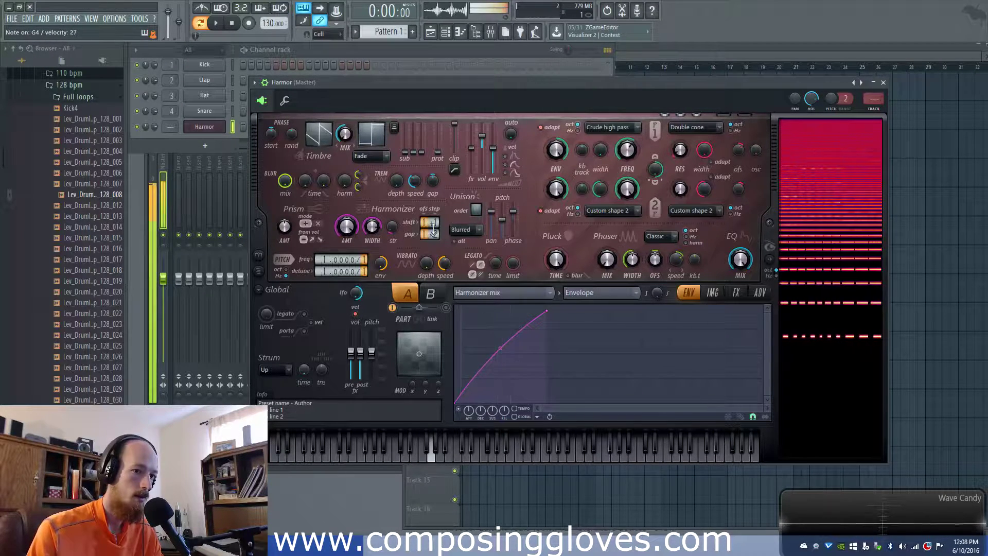
left_click_drag(433, 234, 433, 230)
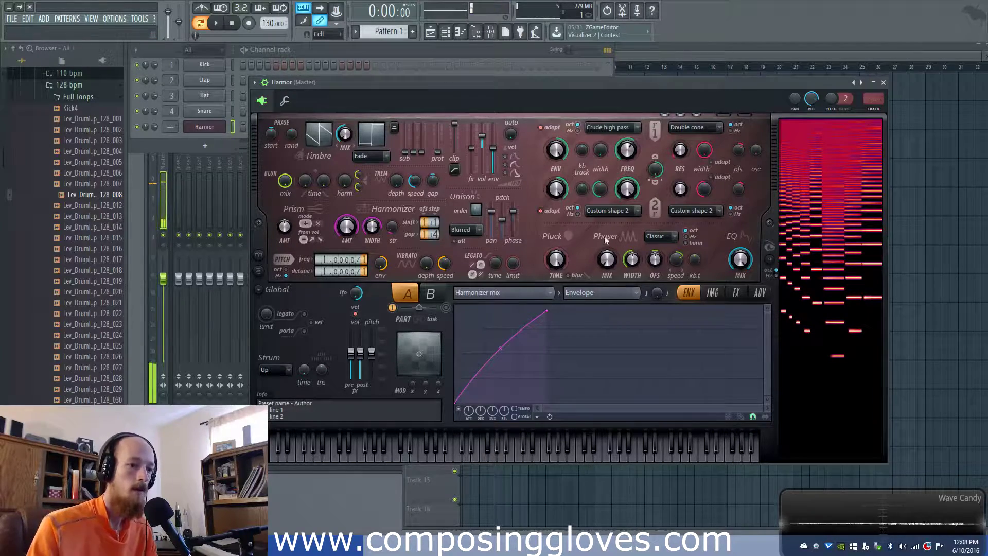
left_click(735, 292)
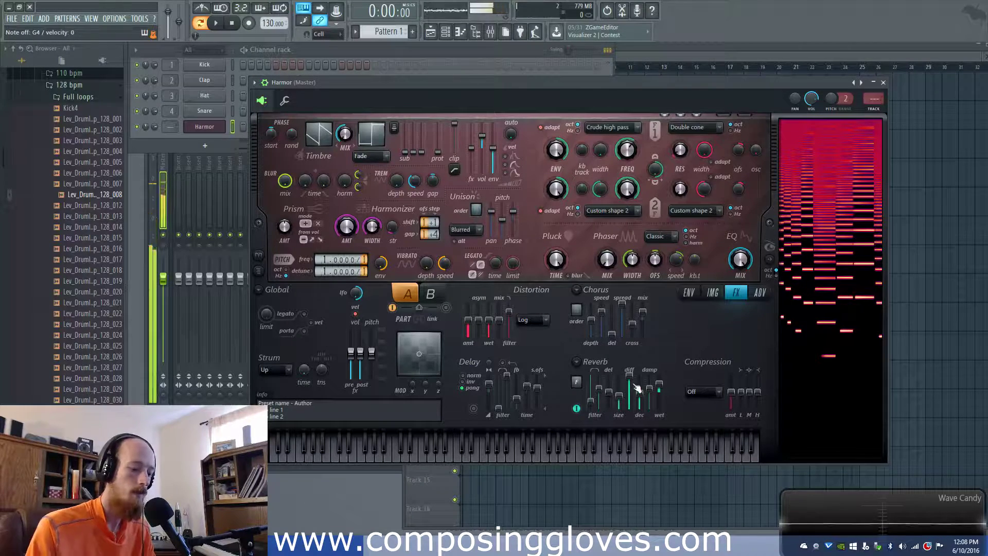
left_click_drag(640, 393, 641, 405)
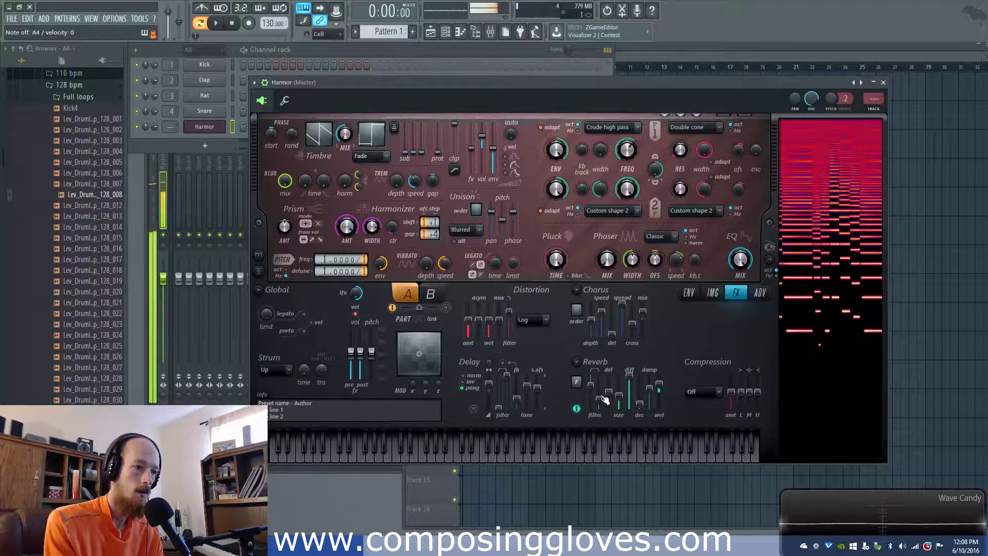
Switch filter 1's shape to Crude band pass and increase the filter's width
left_click(621, 129)
left_click(623, 195)
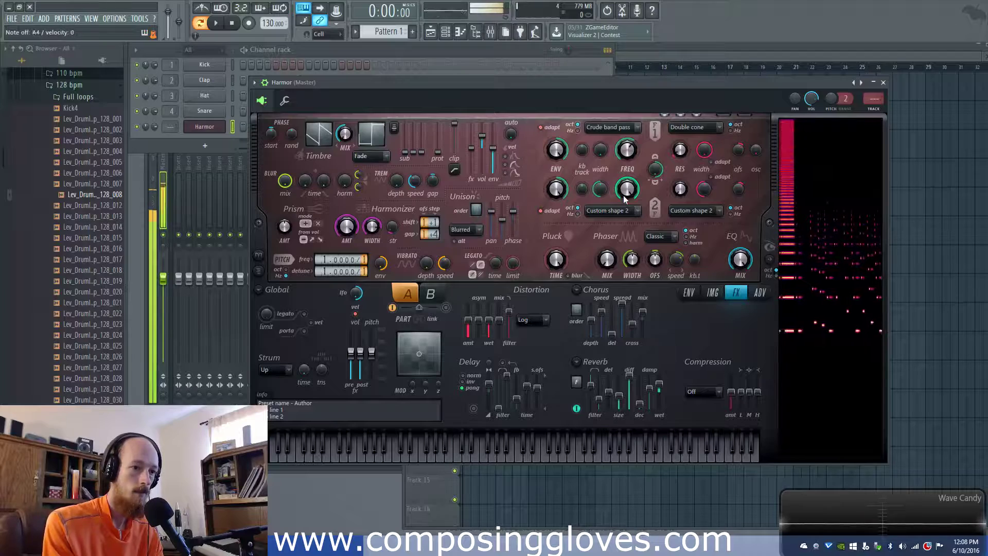
left_click_drag(601, 150, 601, 137)
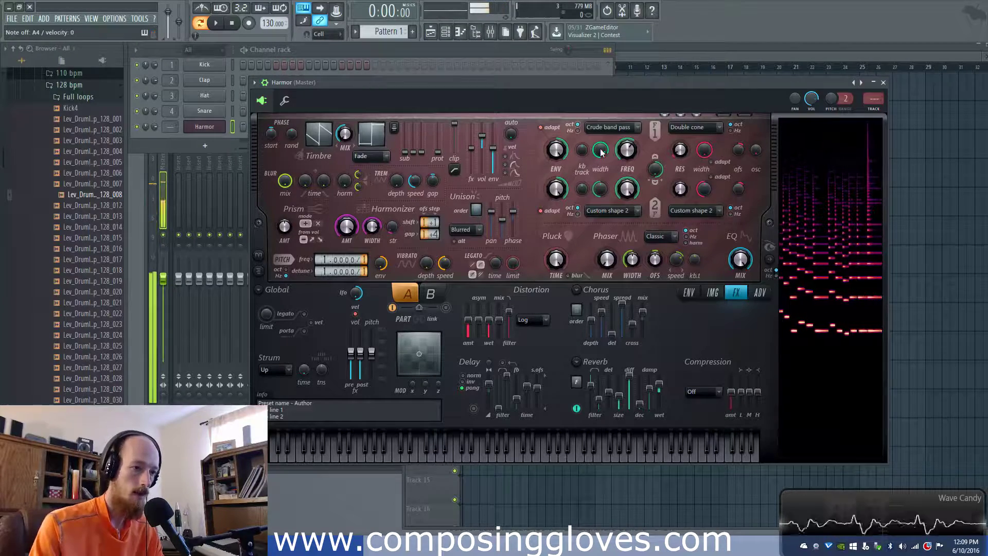
Add two points to filter 1's frequency envelope, forming a peak at 50% and a closing fall to -50%
right_click(626, 149)
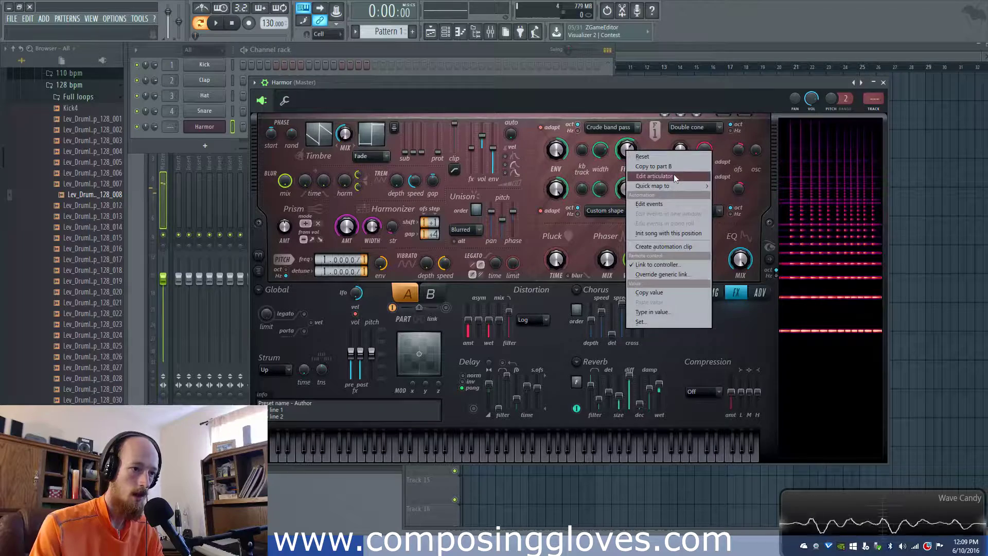
left_click(674, 175)
right_click(613, 316)
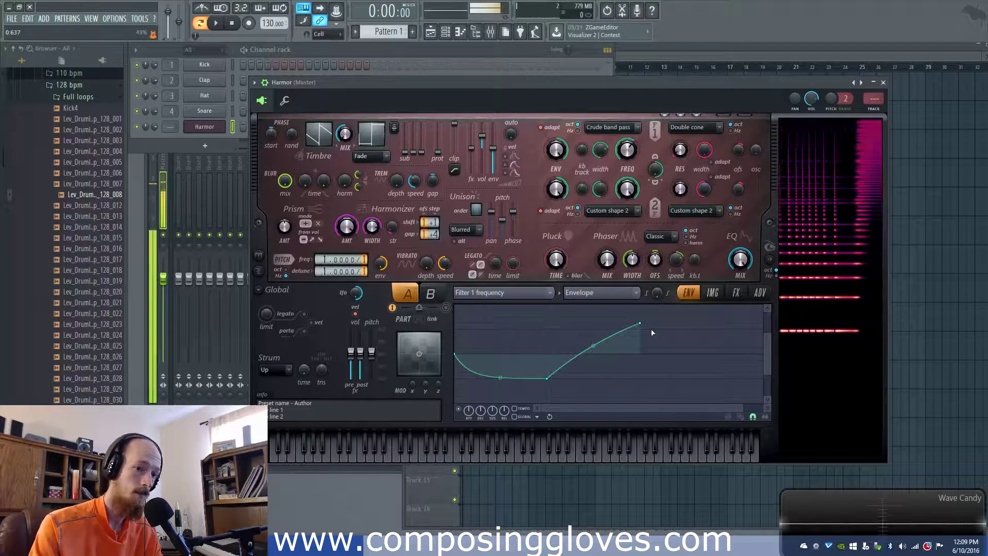
left_click_drag(638, 325, 580, 336)
right_click(642, 371)
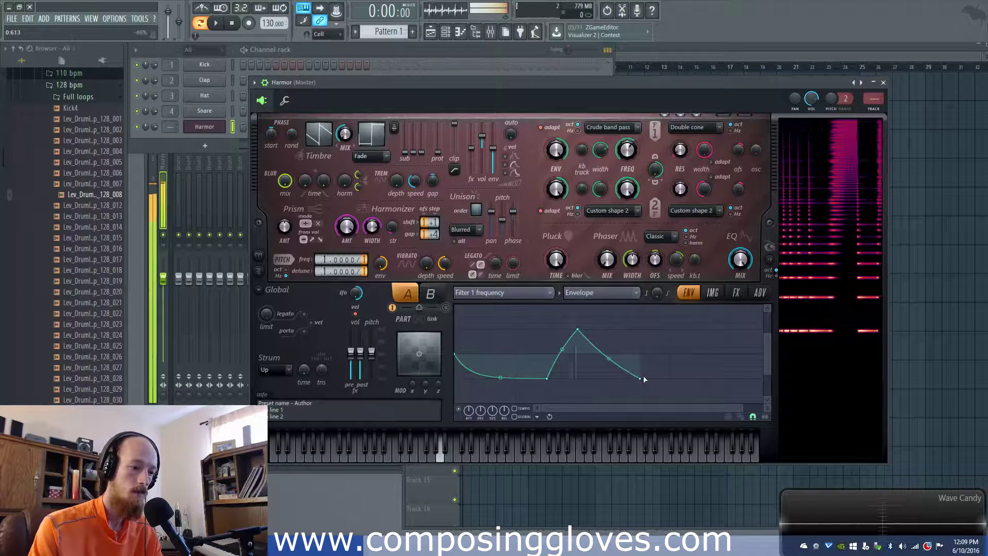
Move the trough of filter 1's frequency envelope earlier and add a 50% peak before it with a sloped fall between them
left_click_drag(550, 379, 485, 379)
right_click(486, 346)
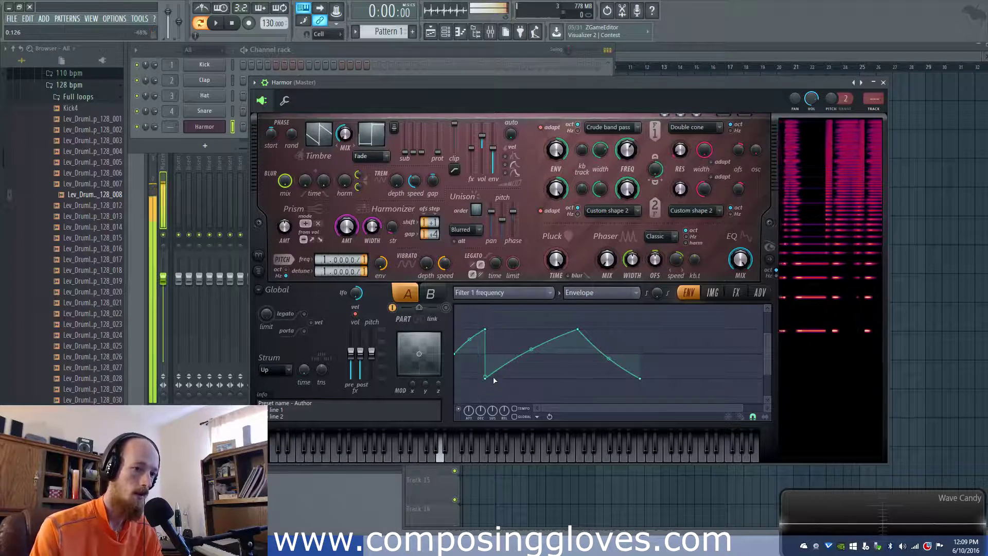
left_click_drag(485, 378, 508, 379)
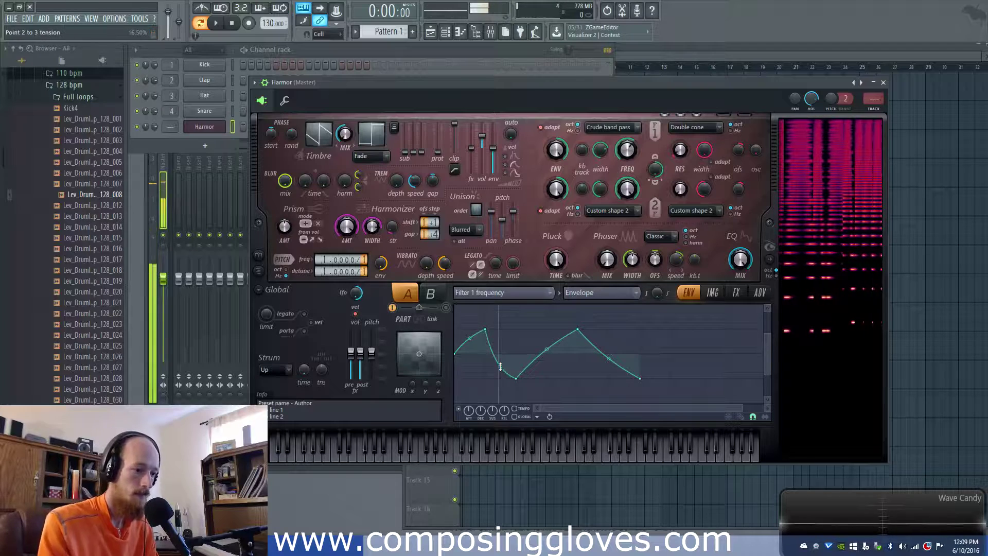
Retime the first peak and trough of filter 1's frequency envelope and raise the first peak well above the second one
scroll(487, 333, "up", 1)
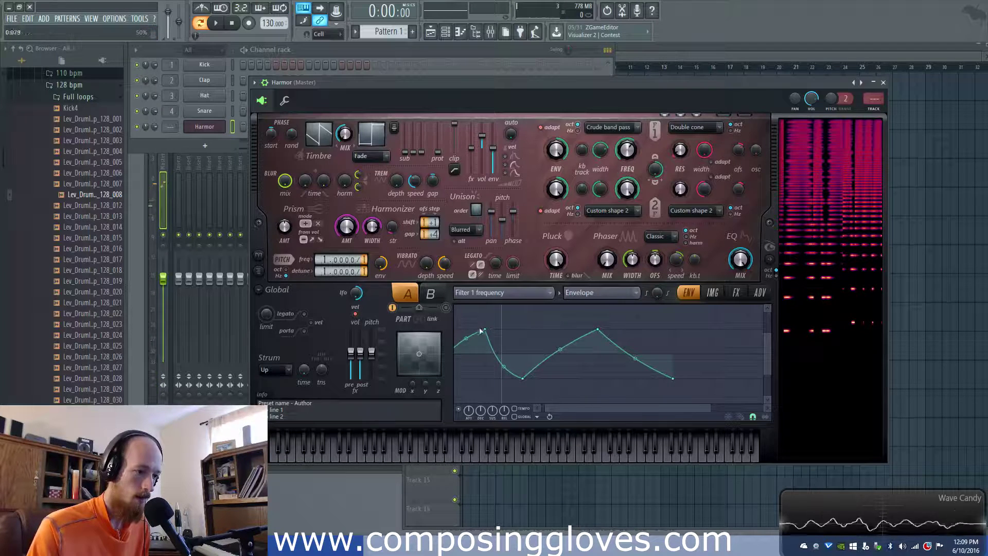
left_click_drag(487, 330, 463, 329)
left_click_drag(526, 380, 485, 379)
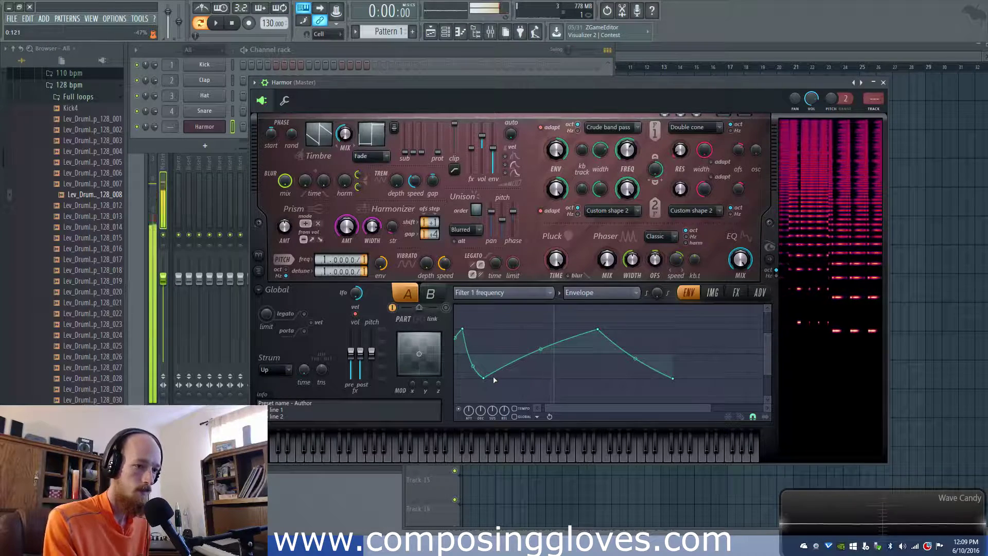
left_click_drag(462, 329, 480, 317)
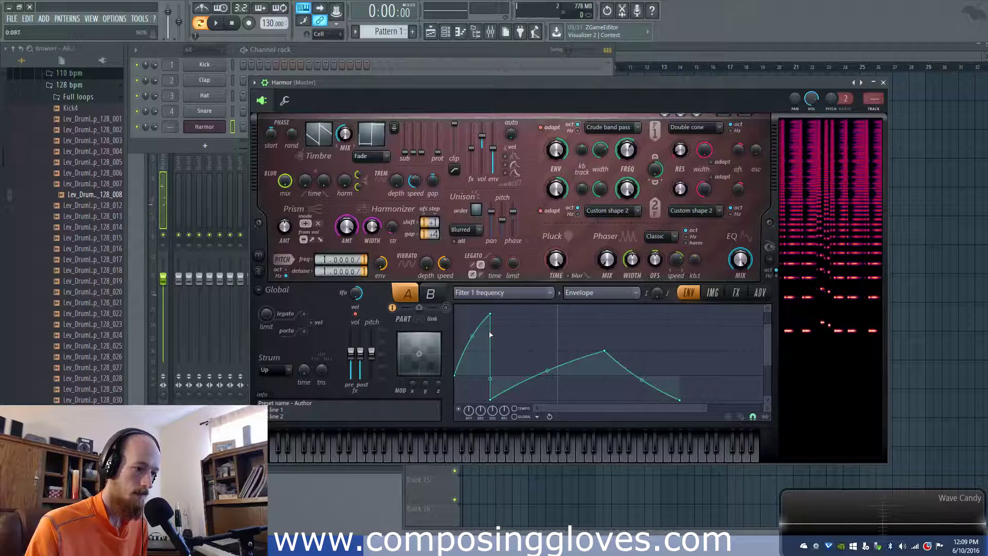
left_click_drag(494, 399, 529, 400)
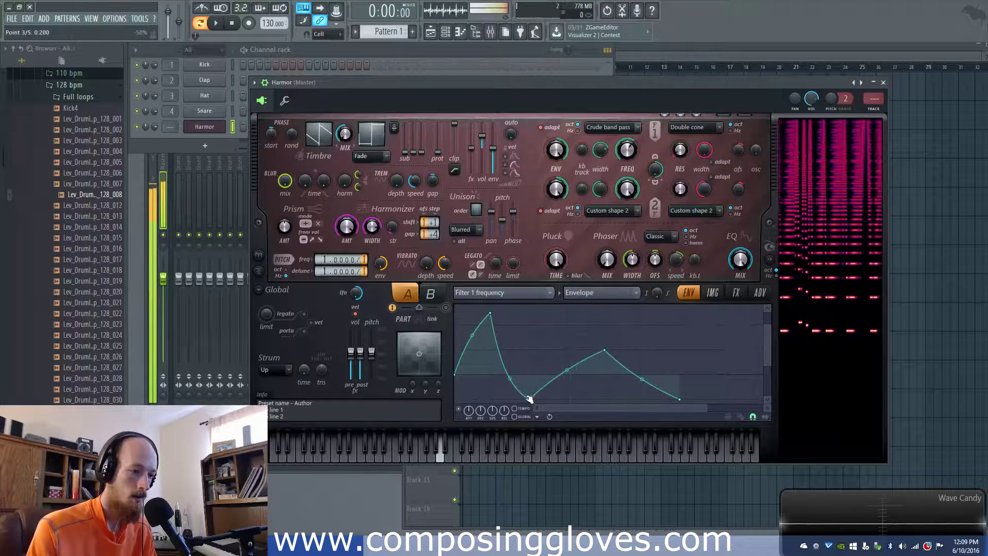
Bend the envelope's opening rise strongly inward and pull the first peak down to the zero line
left_click_drag(474, 333, 472, 374)
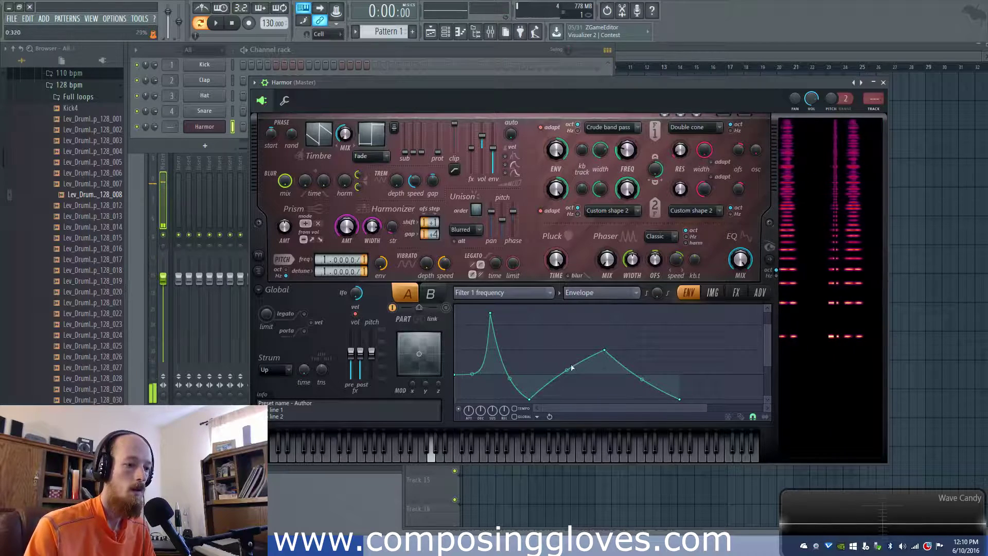
left_click_drag(491, 313, 496, 376)
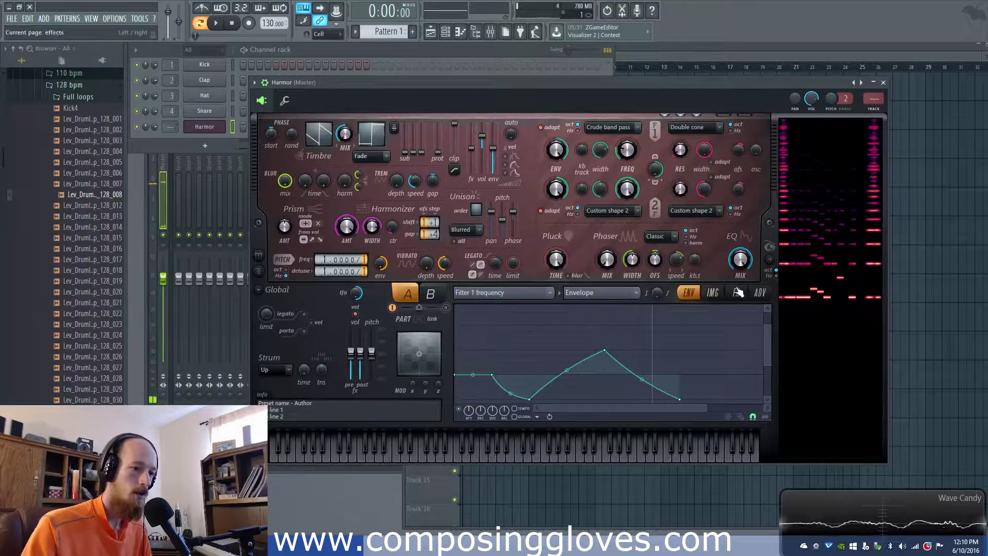
Show the effects settings and set the distortion amount to 50%
left_click(760, 294)
left_click(736, 294)
left_click(713, 293)
left_click(736, 293)
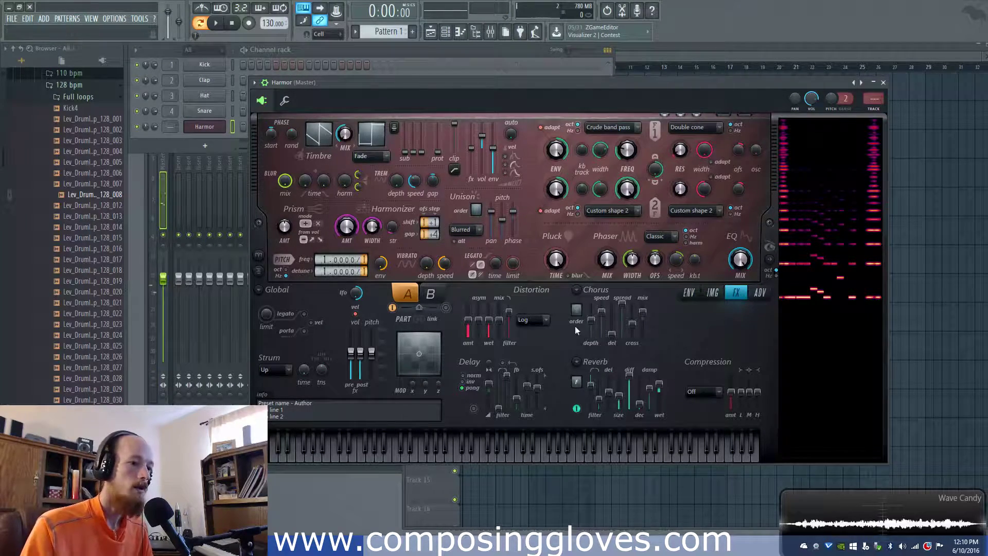
left_click_drag(468, 320, 468, 324)
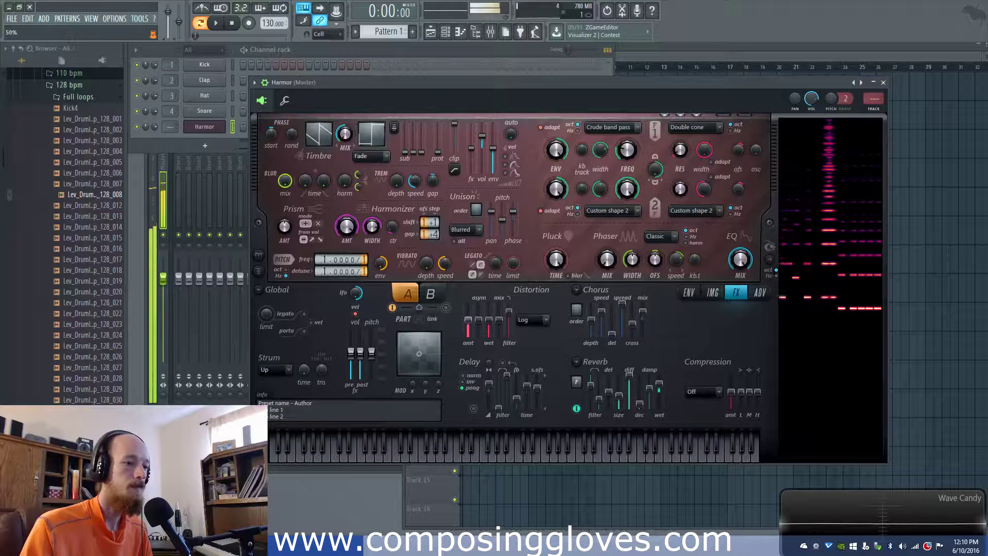
Check the distortion amount's options and the list of articulation targets for a way to give distortion an envelope
right_click(468, 321)
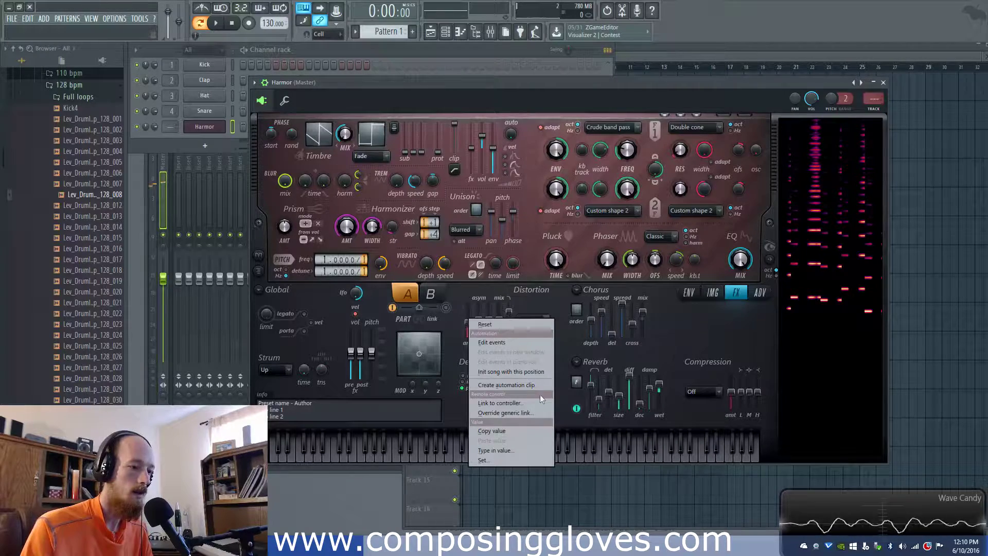
left_click(460, 336)
right_click(470, 325)
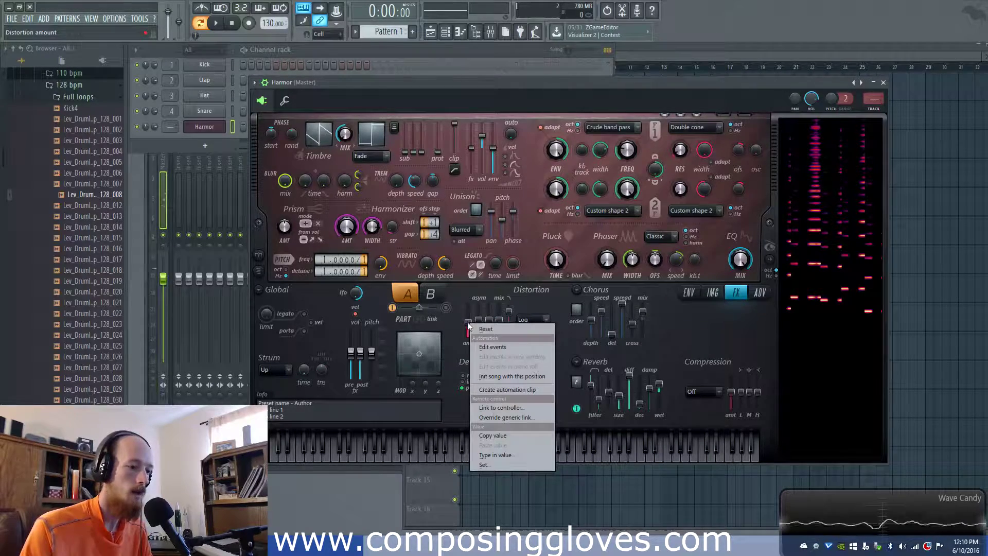
left_click(474, 299)
left_click(717, 297)
left_click(688, 297)
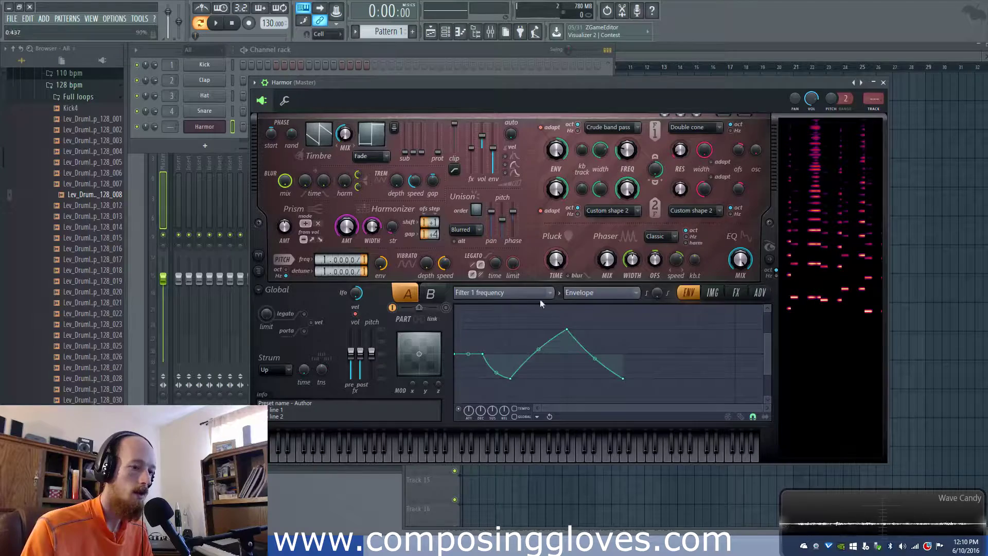
left_click(503, 298)
left_click(439, 329)
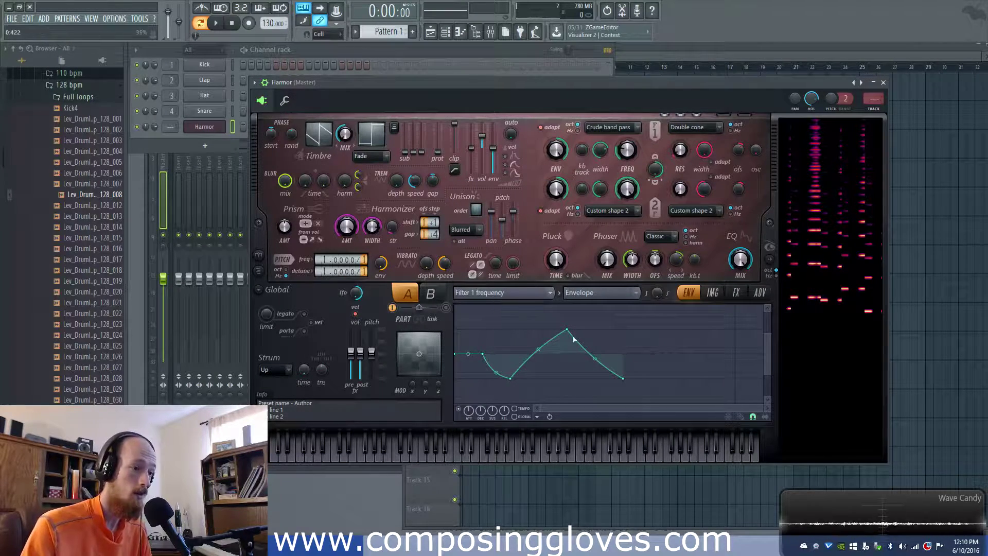
Delete the early point and the trough from filter 1's frequency envelope and bend the remaining rise inward so it climbs late
left_click_drag(510, 378, 510, 359)
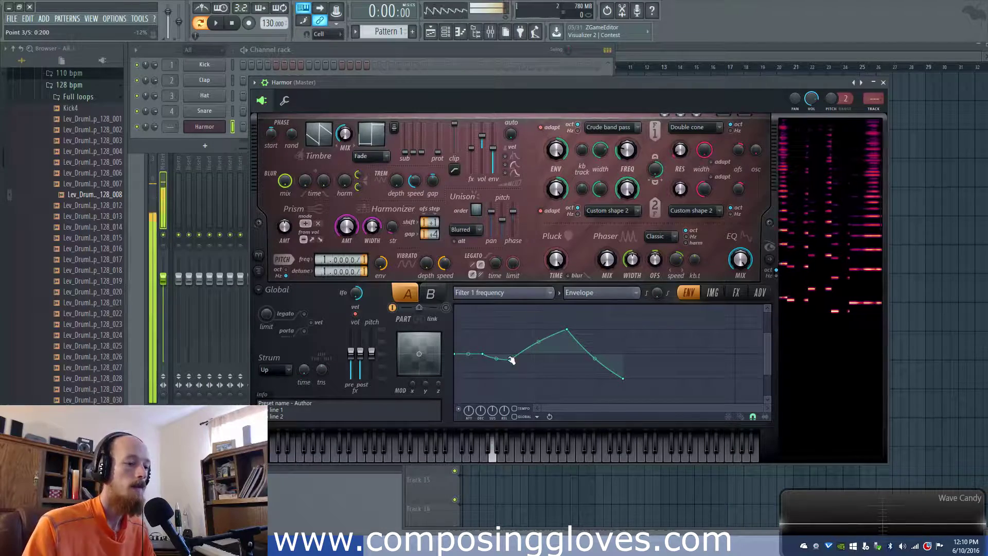
right_click(483, 354)
left_click(500, 369)
right_click(511, 359)
left_click(530, 374)
left_click_drag(510, 339, 515, 353)
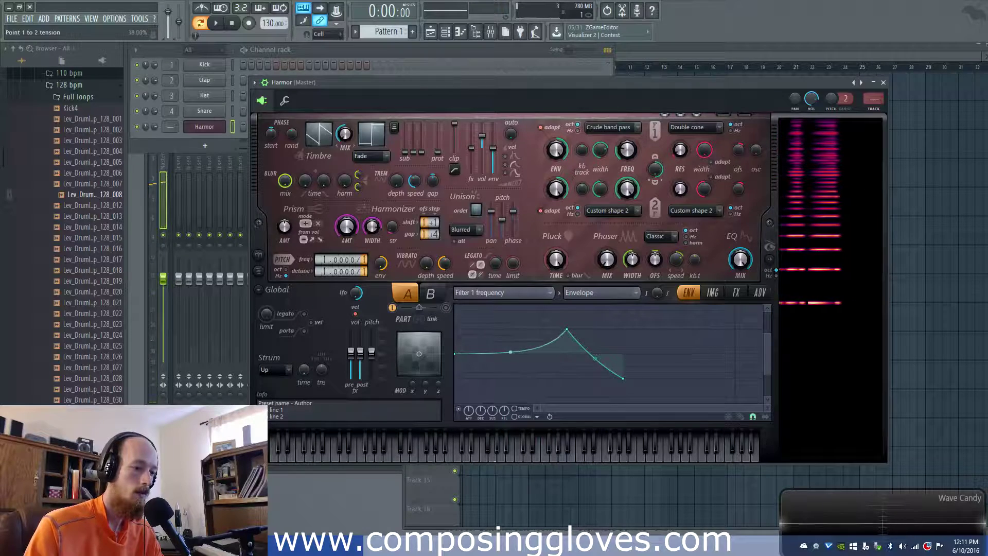
Move the envelope's 50% peak to 0:200, bend its fall into a steep drop ending at -25%, and adjust filter 1's frequency slightly
left_click_drag(566, 330, 512, 330)
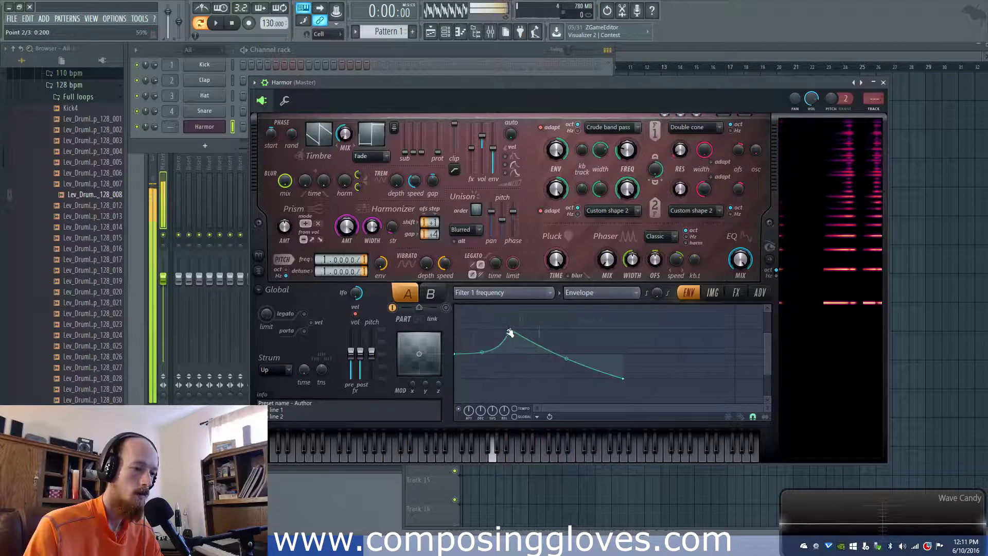
left_click_drag(623, 379, 623, 354)
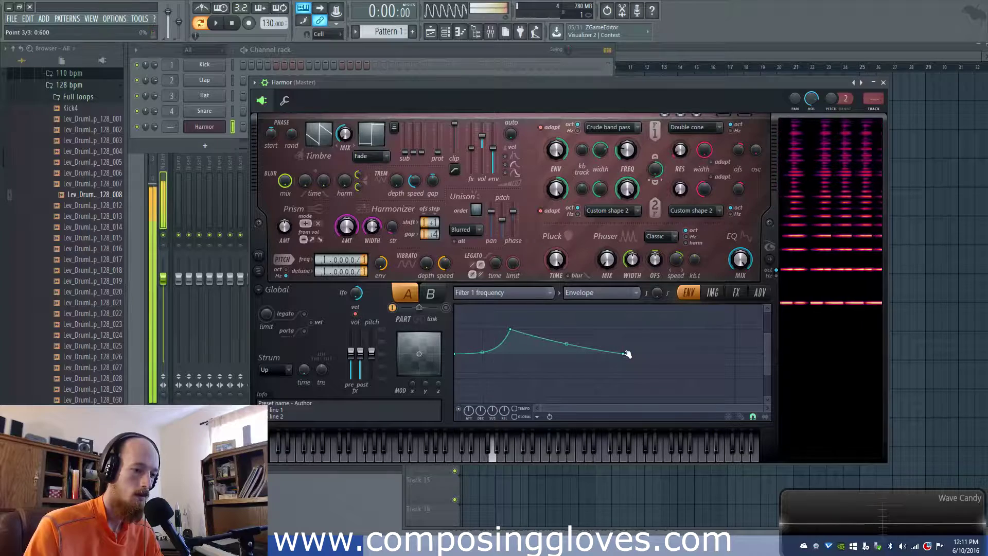
left_click_drag(567, 343, 567, 368)
left_click_drag(623, 354, 624, 397)
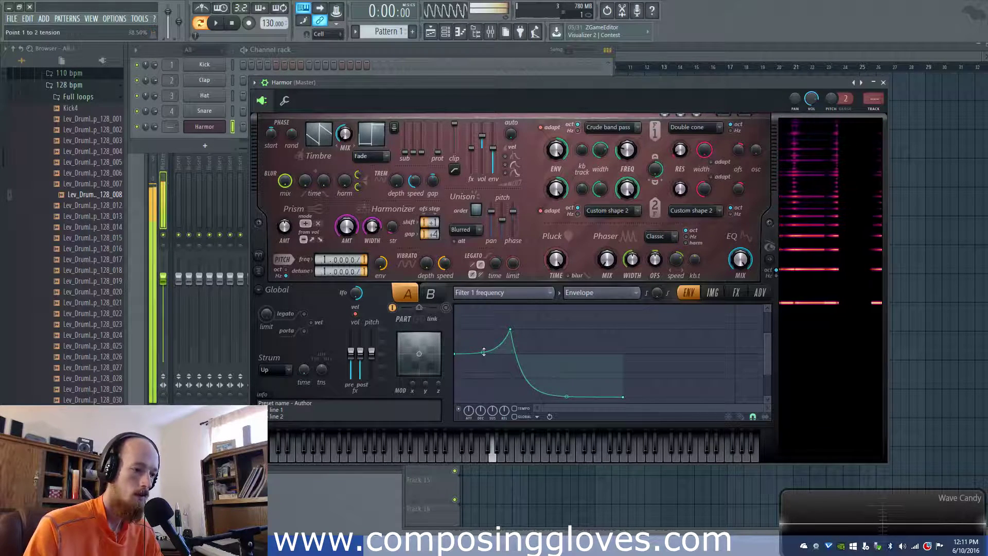
left_click_drag(623, 397, 624, 367)
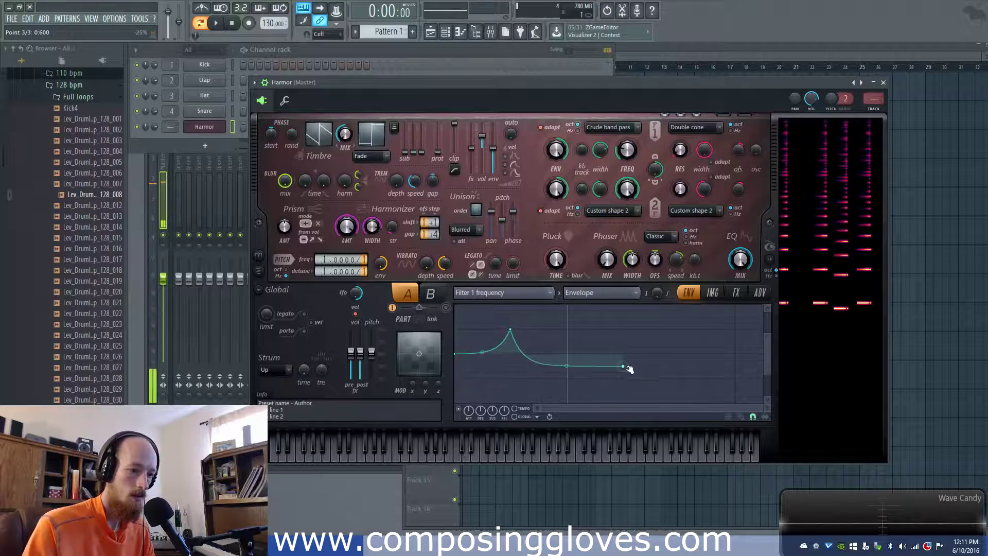
left_click_drag(626, 150, 624, 154)
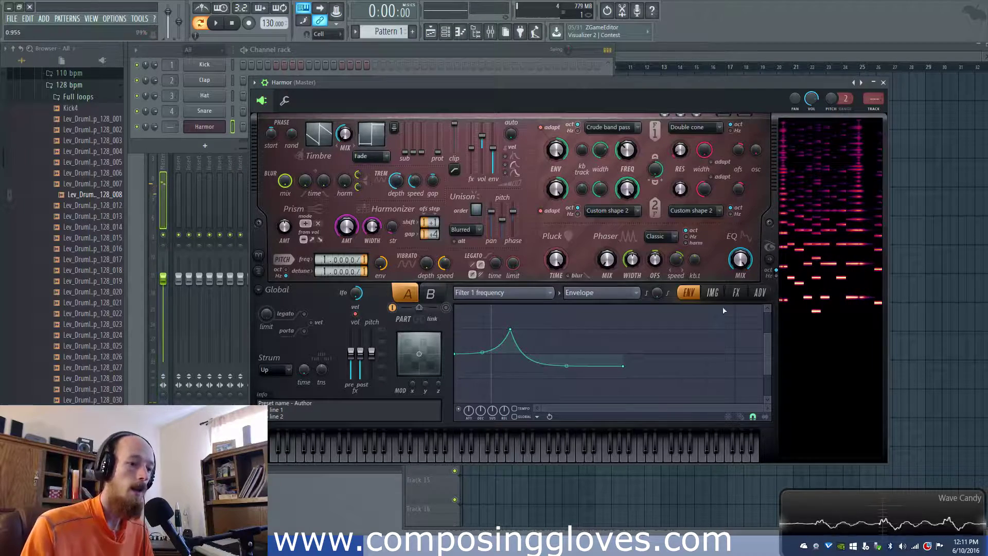
left_click(710, 294)
left_click(692, 293)
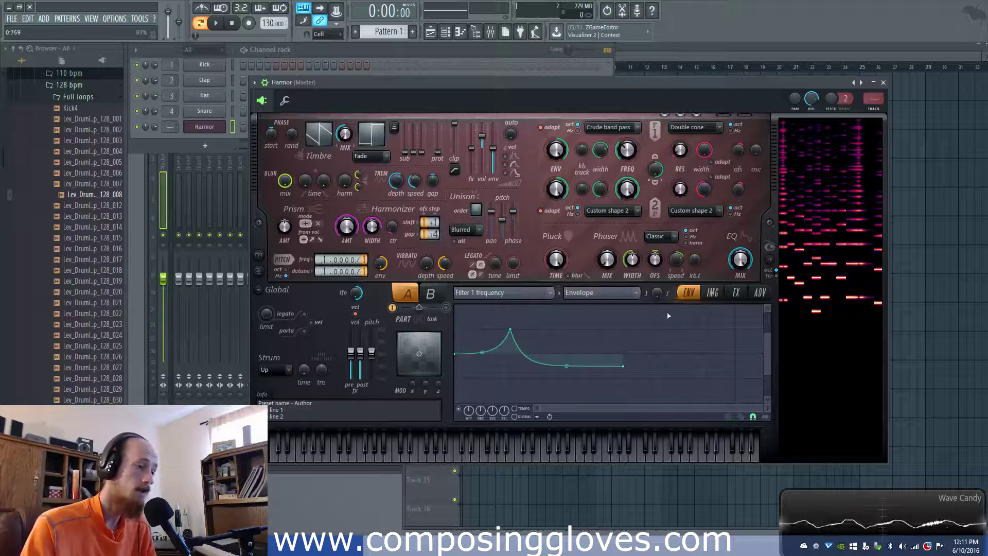
left_click(712, 293)
left_click(740, 294)
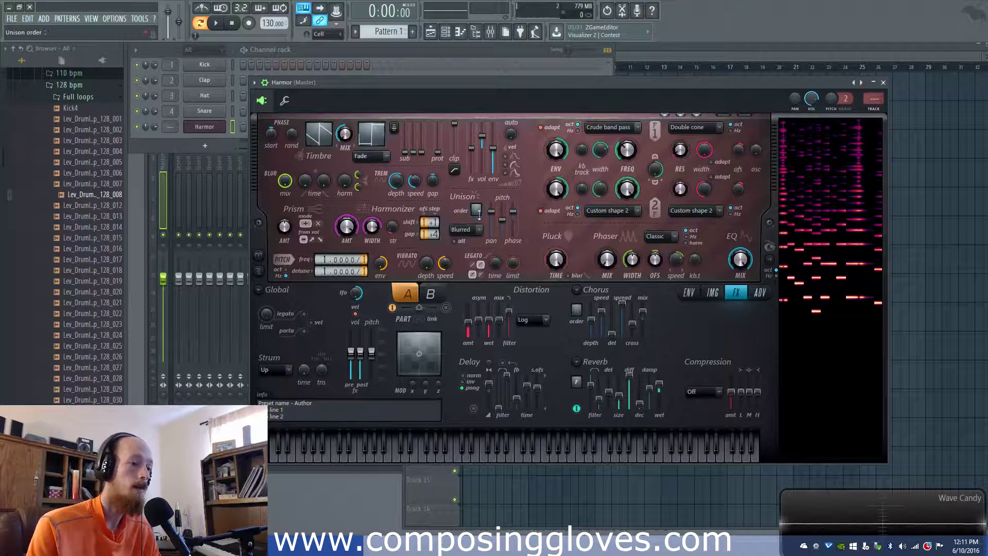
Open the articulator for unison pitch thickness, bend its envelope into a steep early drop and move its end point earlier
right_click(510, 220)
left_click(496, 216)
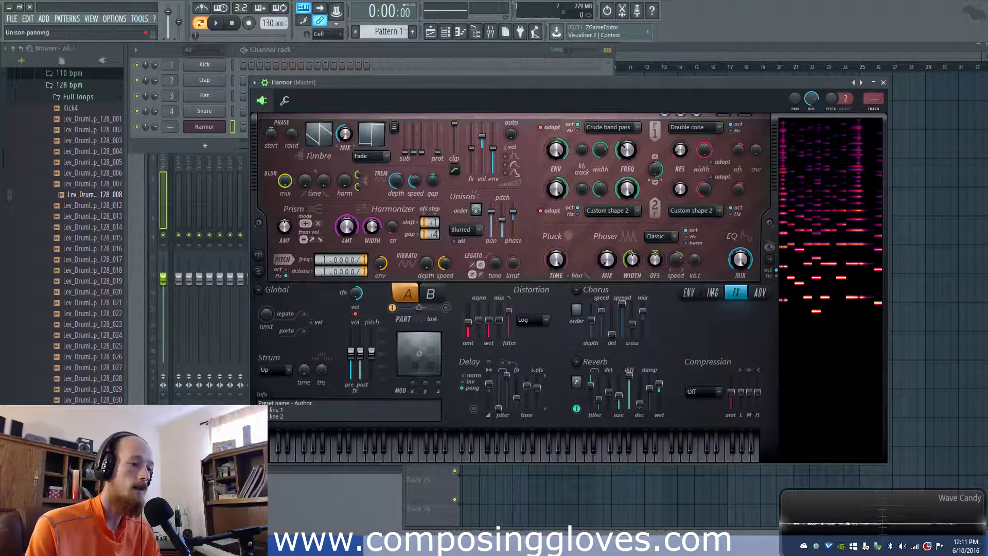
right_click(503, 223)
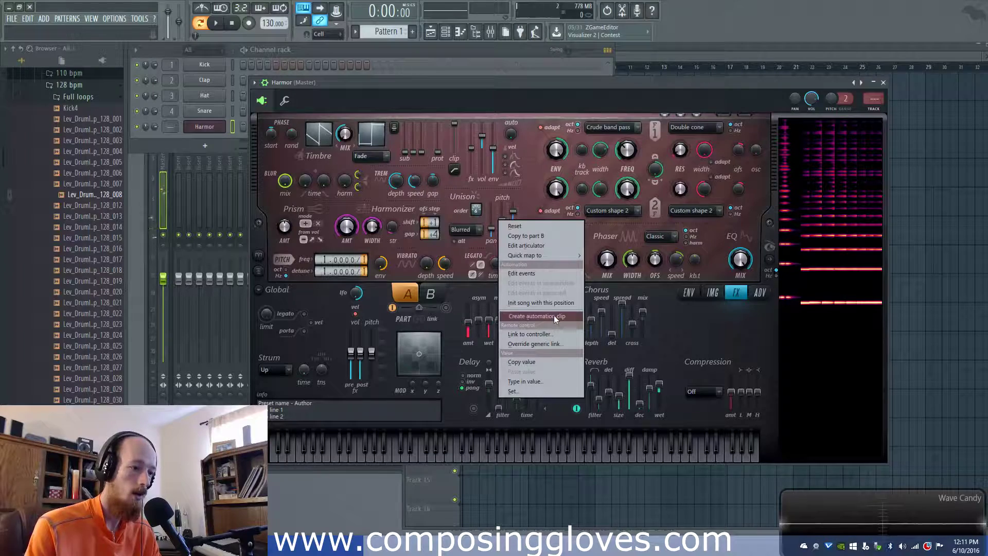
left_click(535, 246)
left_click(458, 410)
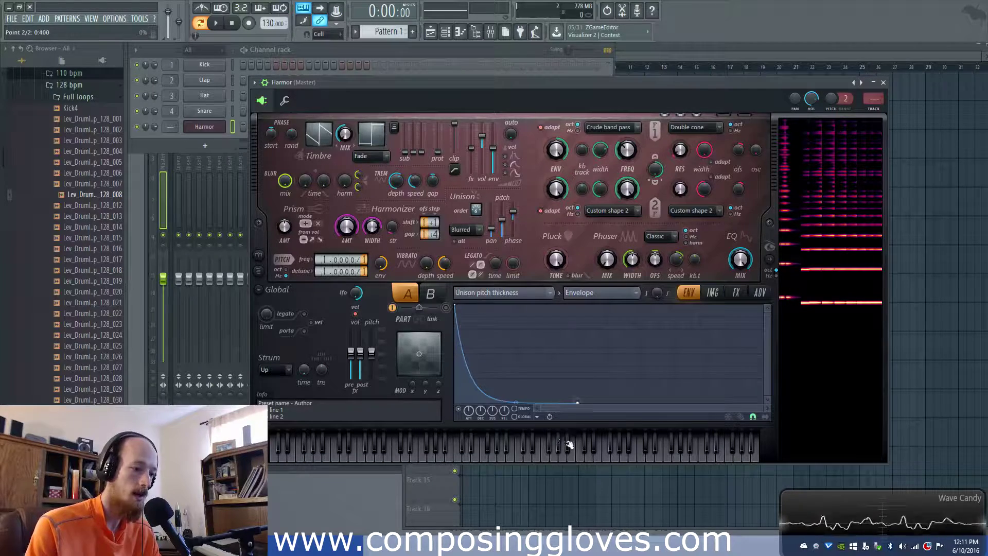
left_click_drag(516, 402, 516, 403)
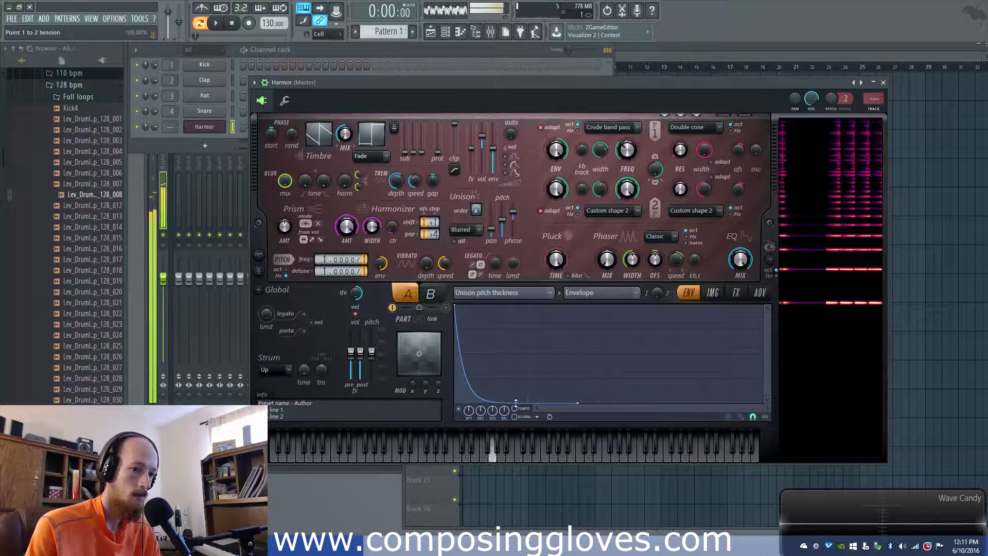
left_click_drag(586, 405, 493, 408)
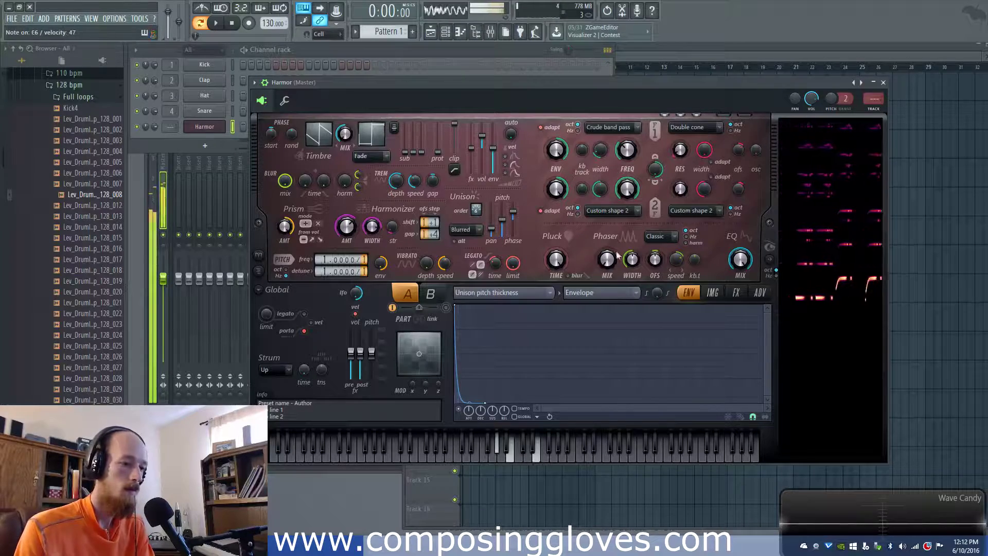
Show the effects settings and set the distortion type to Off
left_click(712, 293)
left_click(736, 293)
left_click(532, 319)
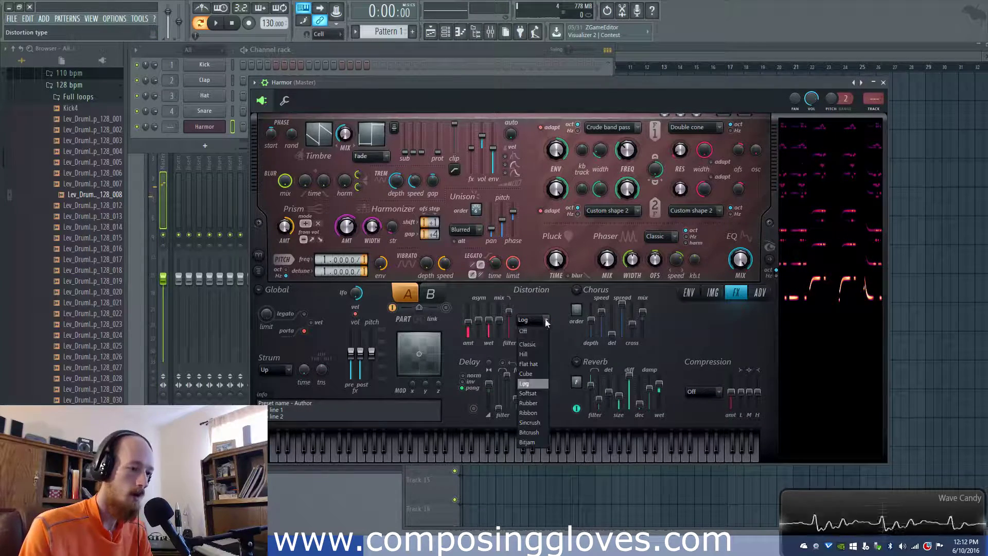
left_click(530, 331)
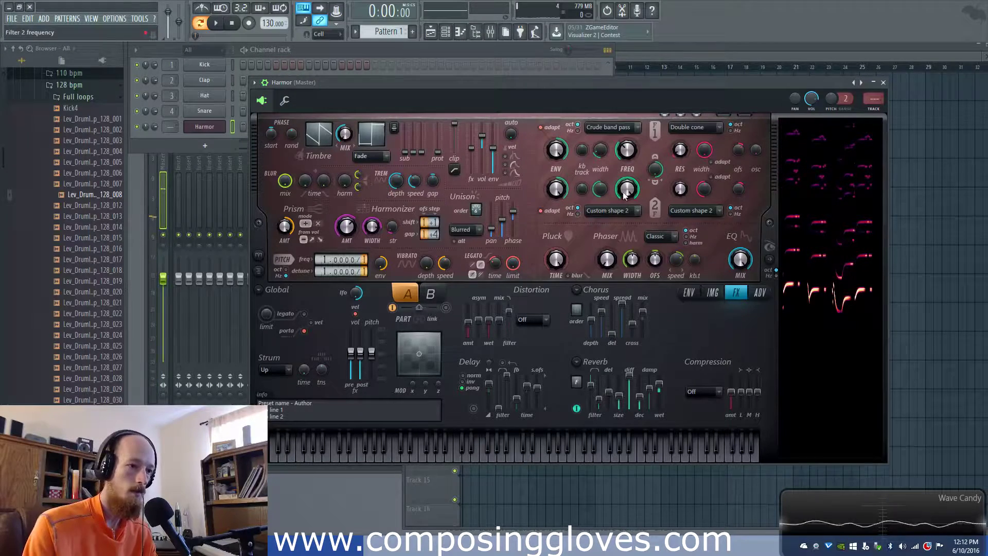
Change filter 2's type to Crude high pass and adjust the filter routing mix slightly
left_click(612, 211)
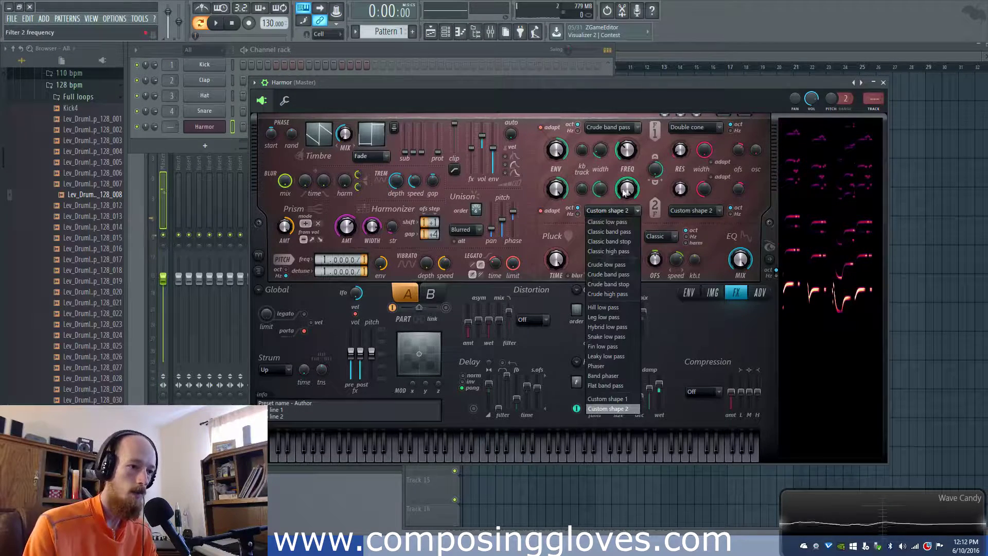
left_click(662, 173)
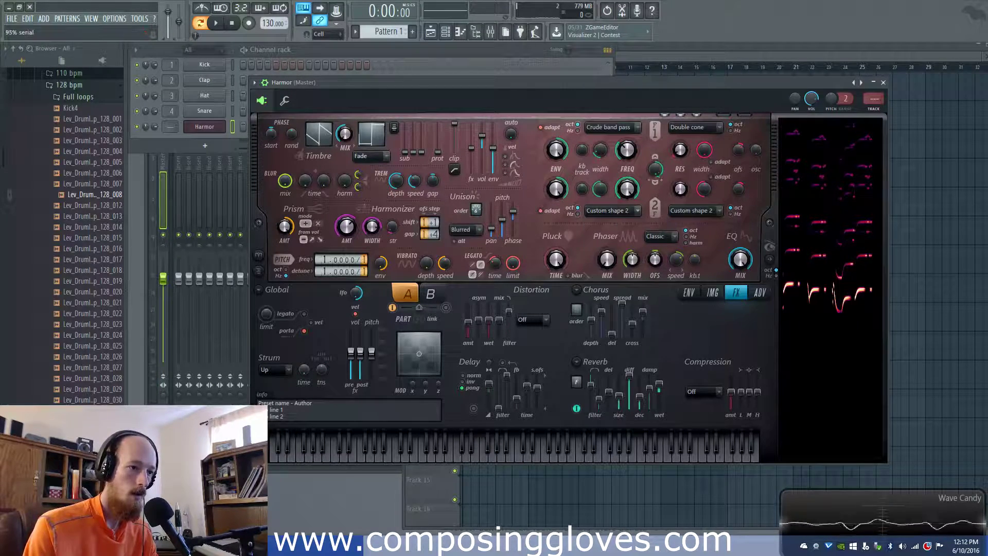
left_click(632, 210)
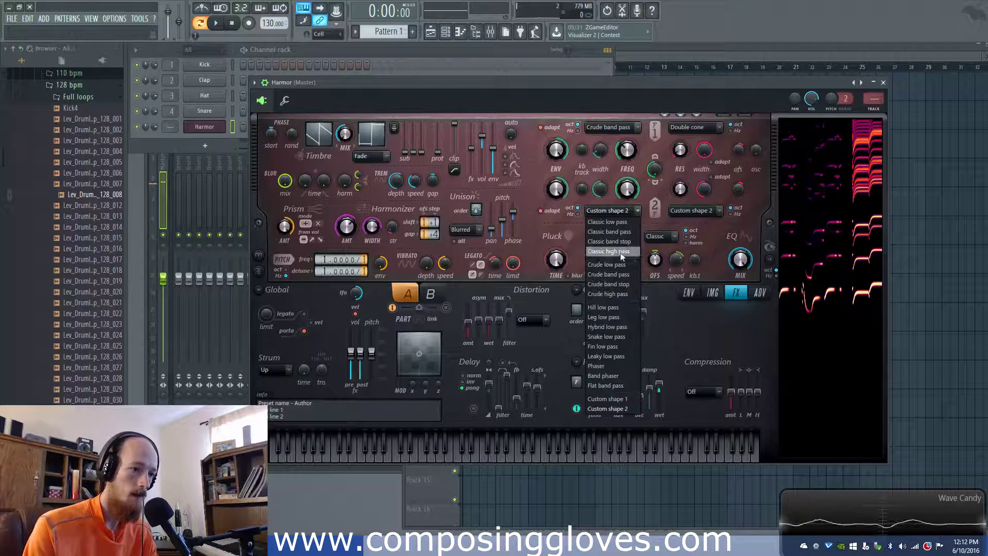
left_click(623, 295)
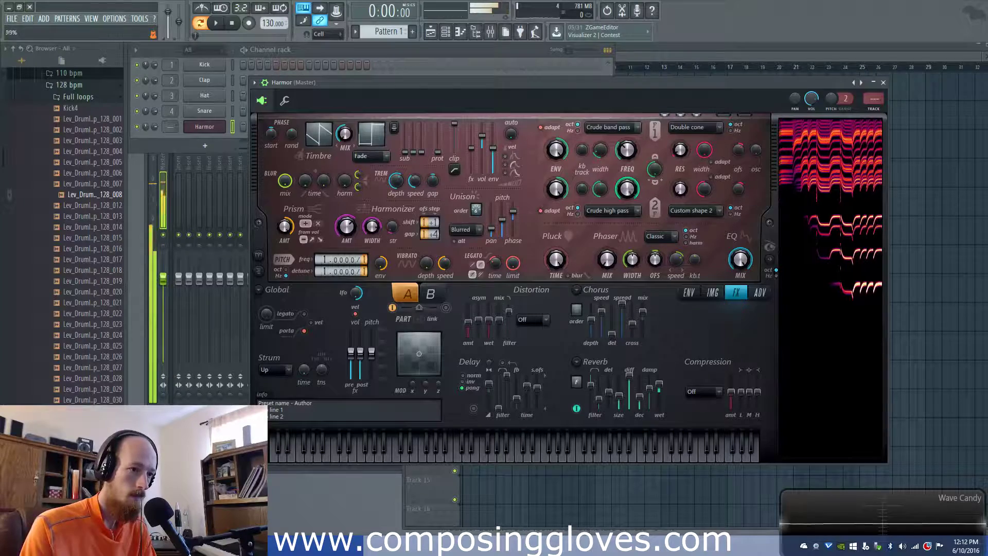
Open Harmor's piano roll and draw a one-bar chord of A5, C6 and E6 in bar 1
right_click(205, 128)
left_click(245, 130)
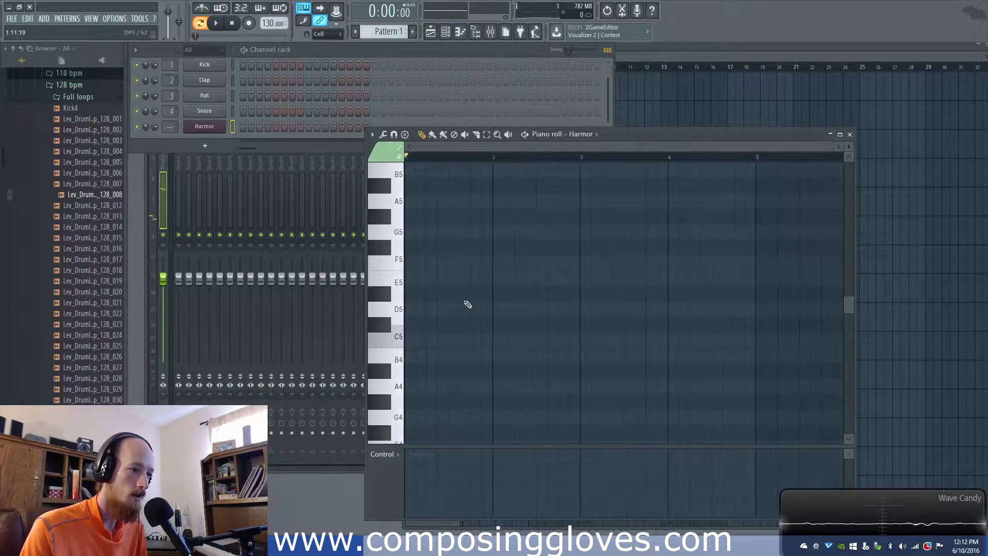
scroll(432, 262, "up", 4)
left_click(415, 341)
left_click_drag(452, 341, 478, 343)
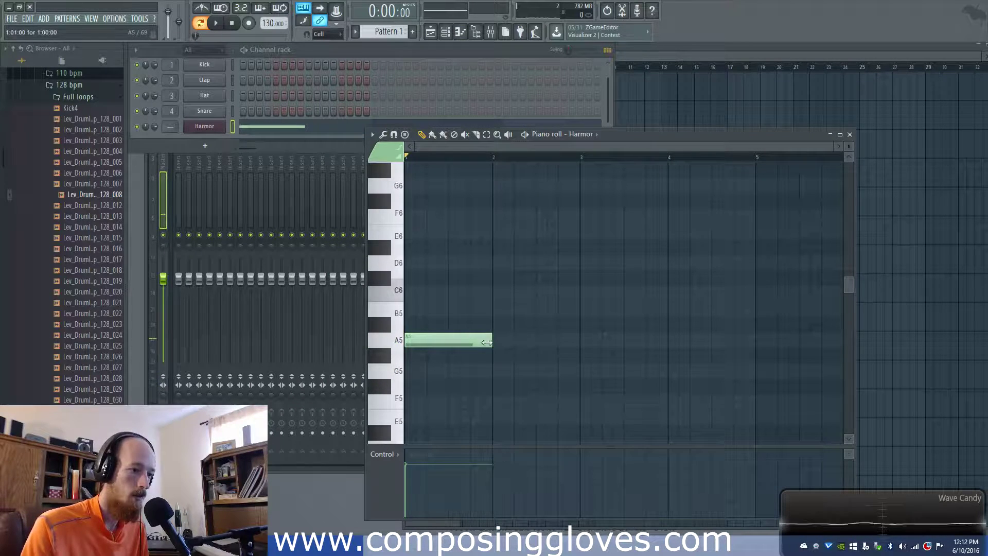
left_click(417, 294)
left_click(418, 232)
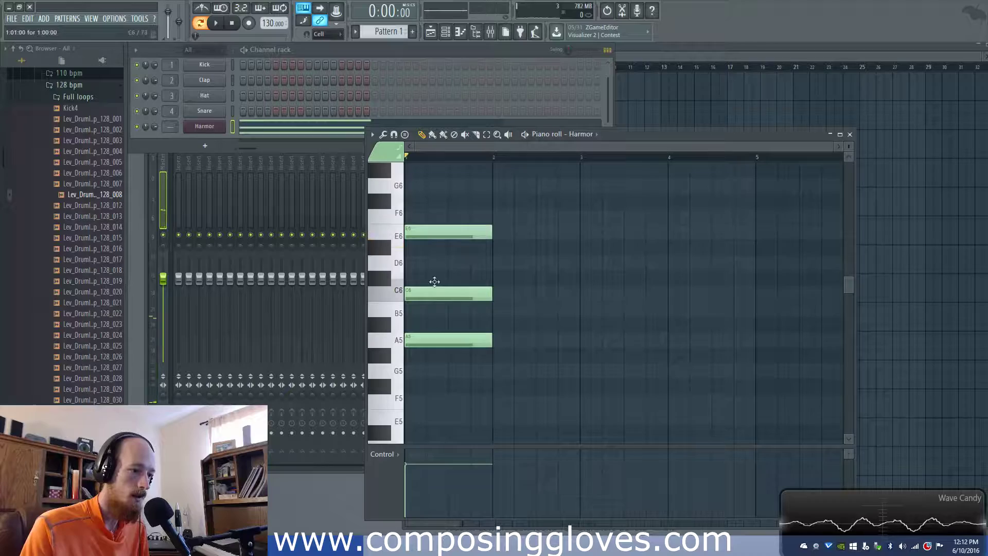
Copy the chord into bars 2 to 4 and reshape the copies as F5-G#5-C6, G5-A#5-D6 and E5-G#5-B5
key("ctrl+a")
mouse_move(448, 344)
left_mouse_down()
mouse_move(525, 412)
mouse_move(623, 363)
mouse_move(613, 364)
mouse_move(718, 415)
mouse_move(698, 419)
left_mouse_up()
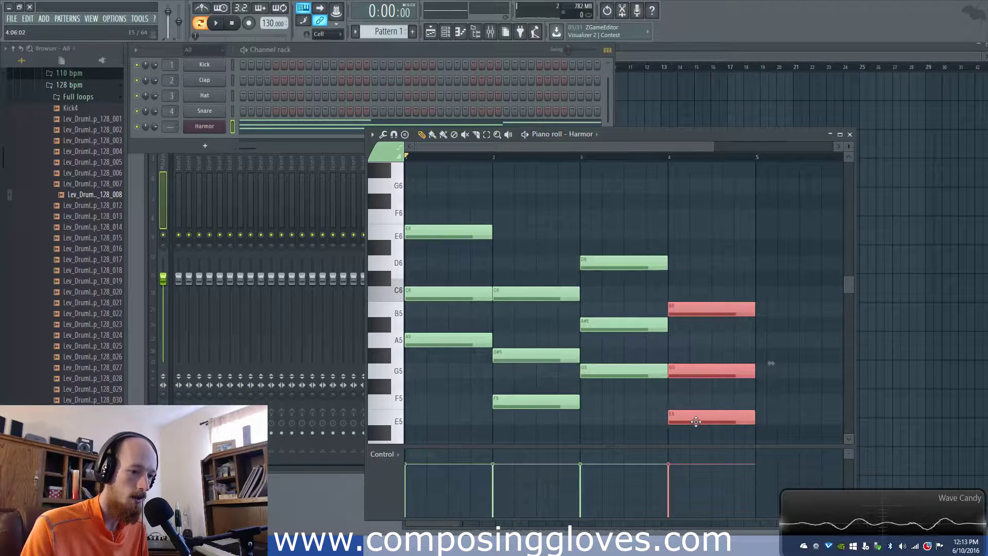
key("ctrl+d")
left_click_drag(690, 372, 690, 353)
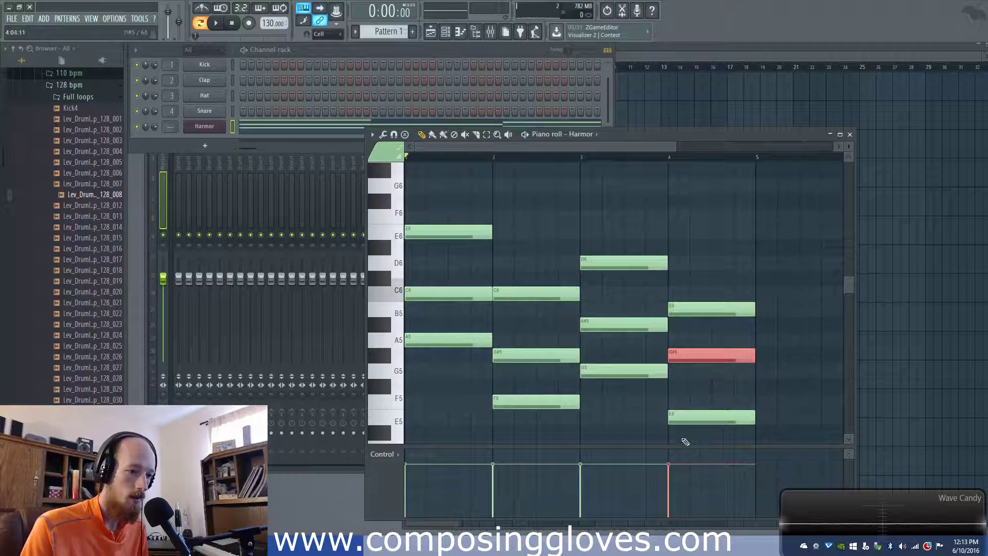
Place Pattern 1 at the start of Track 1 in the playlist and select bars 1 to 4
left_click(668, 57)
left_click(576, 102)
mouse_move(577, 101)
left_mouse_down()
mouse_move(562, 88)
mouse_move(457, 68)
left_mouse_up()
left_click(525, 68)
left_click_drag(526, 68, 461, 68)
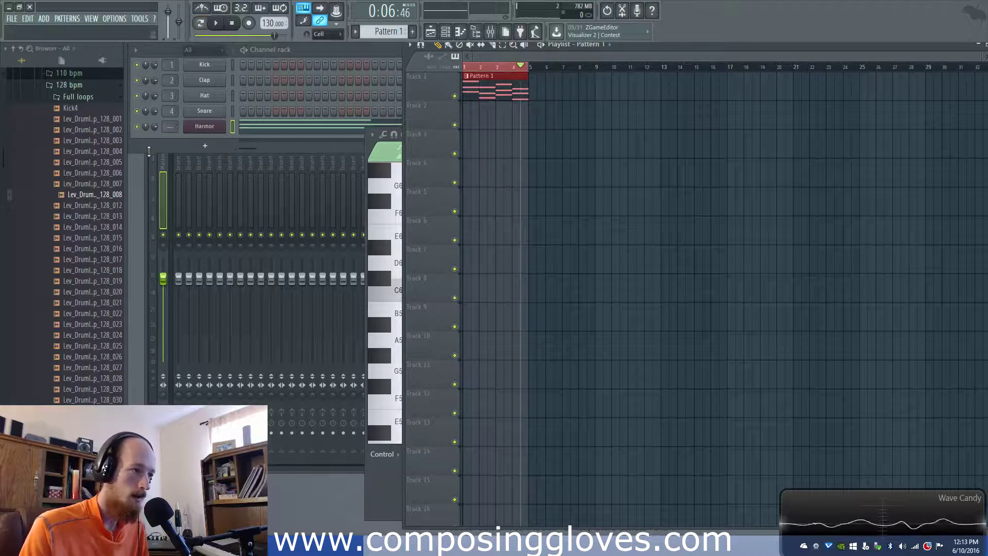
Create an automation clip for Harmor's filter 2 frequency
left_click(203, 129)
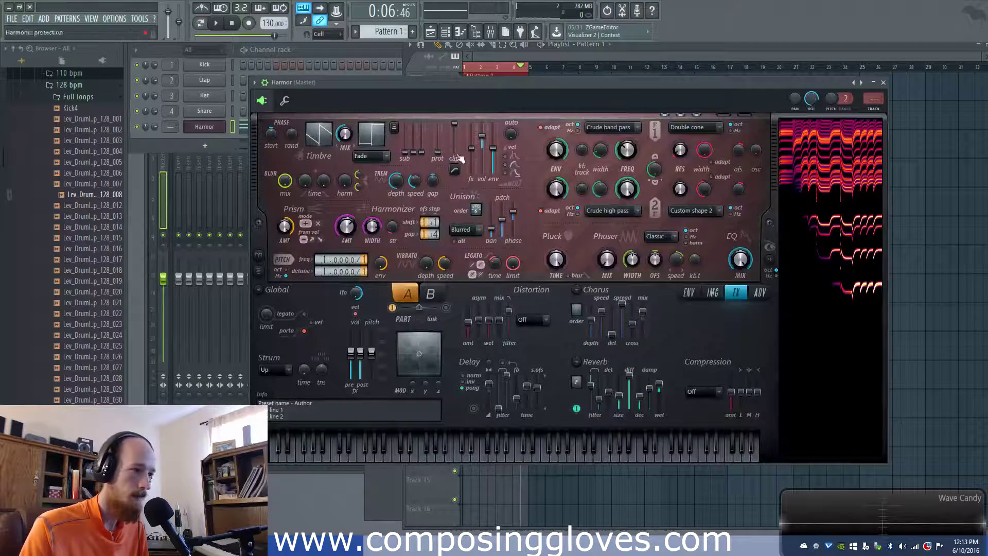
right_click(627, 193)
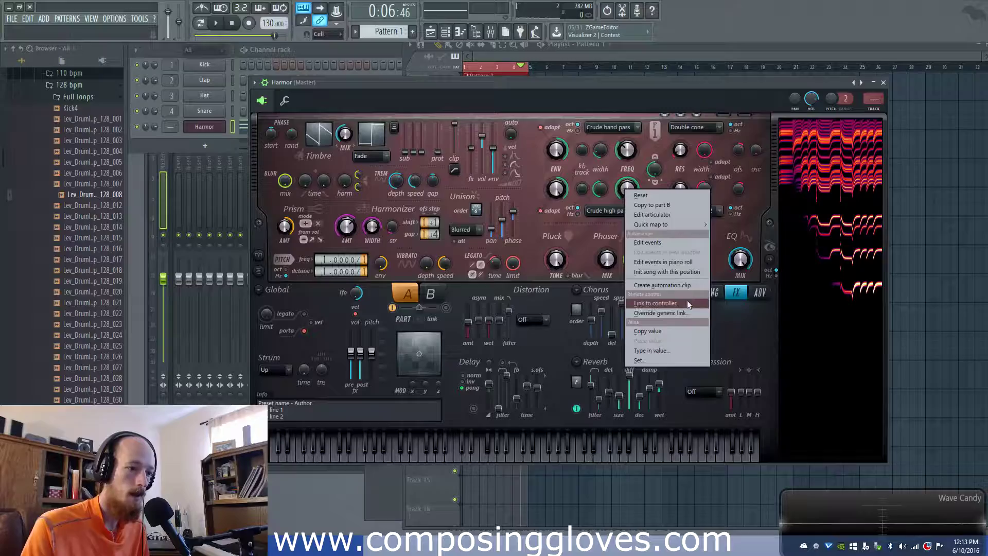
left_click(670, 285)
left_click(201, 113)
left_click(202, 113)
left_click(287, 106)
right_click(288, 142)
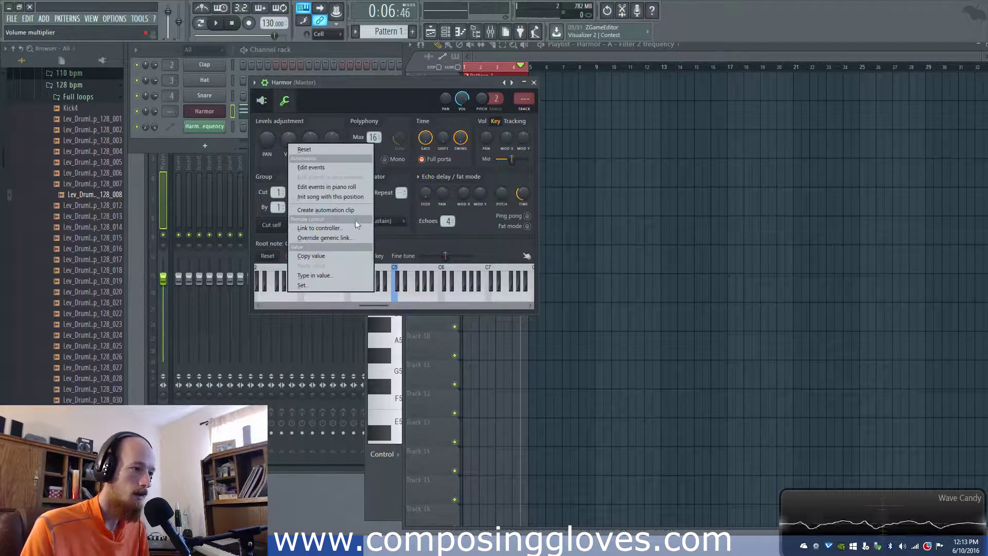
left_click(334, 211)
Lower the end point of the filter 2 frequency clip to the minimum for a steady four-bar fall
left_click(563, 53)
scroll(494, 110, "up", 4)
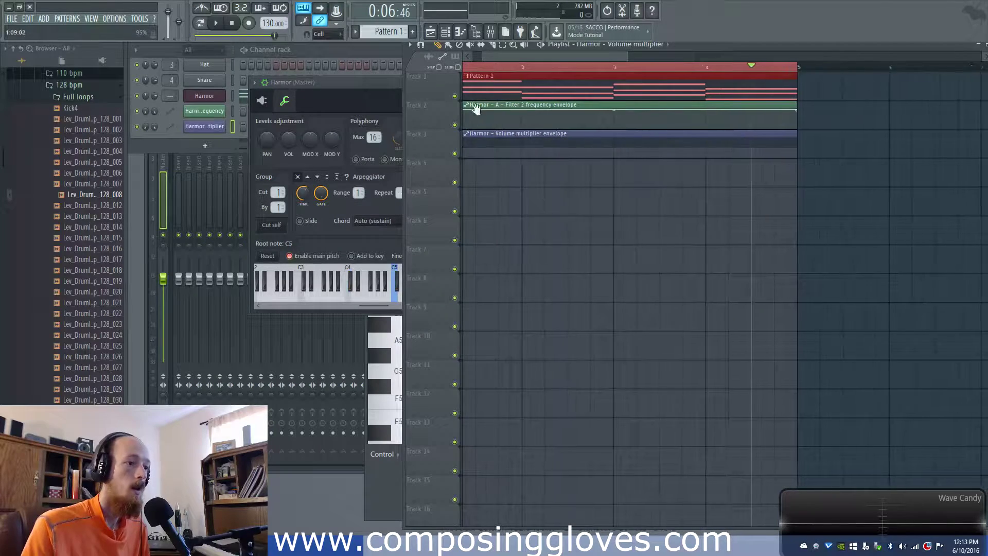
key("space")
key("space")
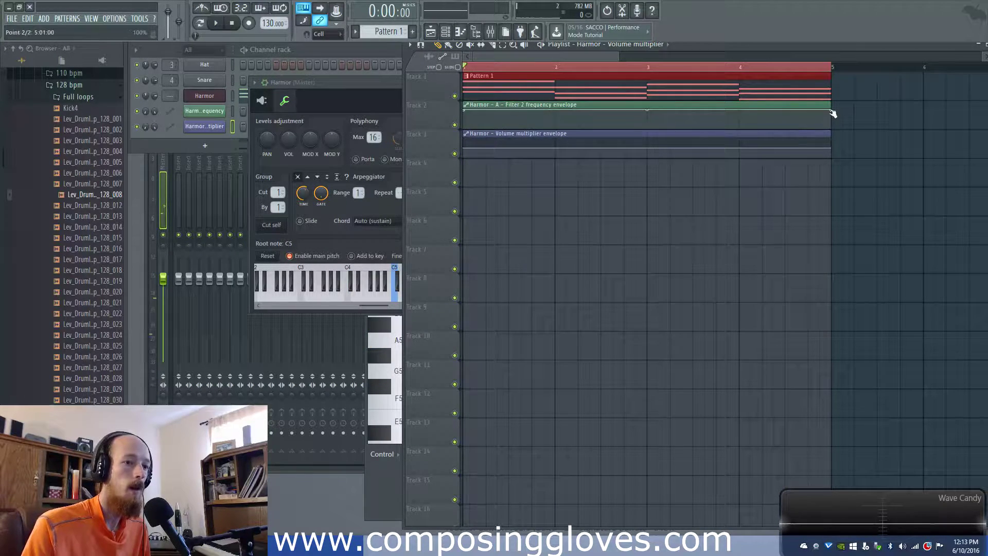
left_click_drag(832, 110, 832, 132)
key("space")
key("space")
Raise the volume multiplier clip's start point to the top and add points for a sharp fall and a vertical jump at 1:02:00
mouse_move(464, 148)
left_mouse_down()
mouse_move(466, 161)
mouse_move(466, 138)
left_mouse_up()
scroll(475, 156, "up", 3)
right_click(475, 150)
right_click(479, 152)
right_click(481, 149)
right_click(479, 145)
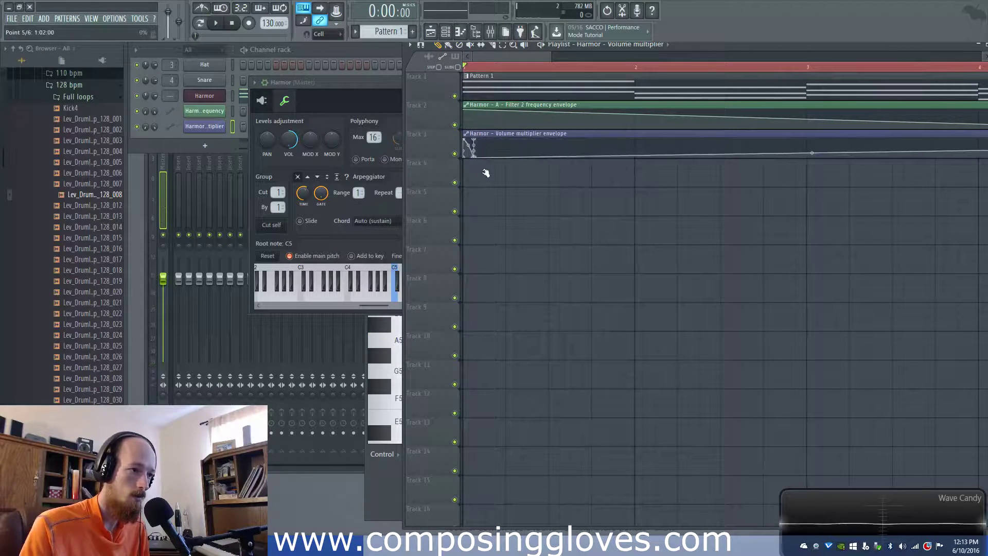
Continue the volume multiplier wave with peaks at 1:05:00 and 1:06:00 and troughs between them, undoing the last misplaced point
right_click(516, 150)
right_click(516, 149)
right_click(518, 152)
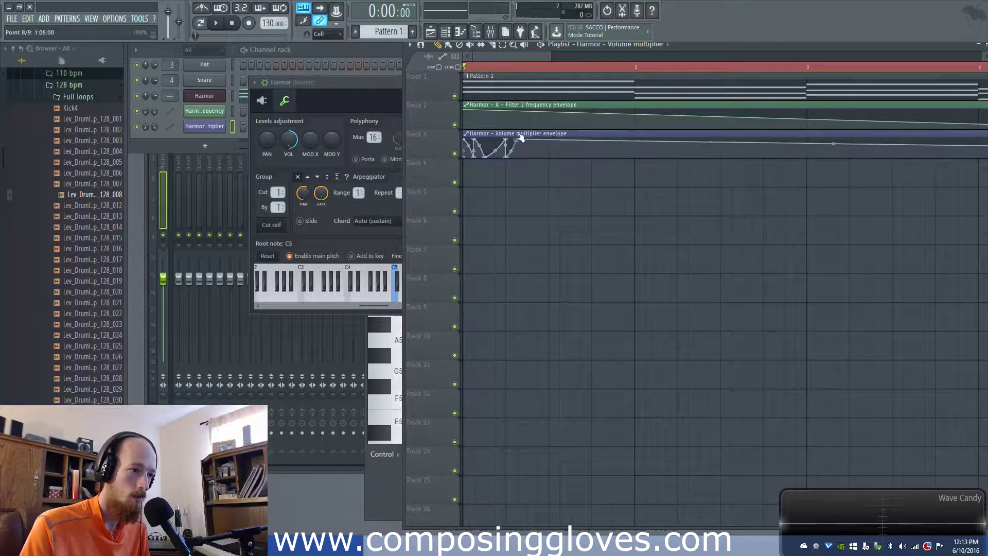
right_click(525, 147)
right_click(526, 150)
right_click(534, 136)
key("ctrl+z")
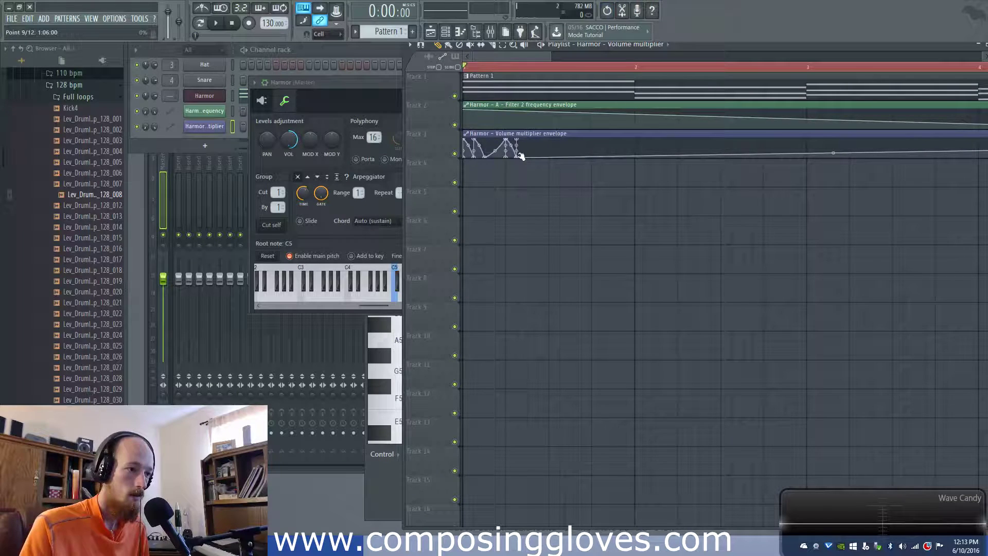
Extend the volume multiplier wave with alternating troughs and peaks up to a full-height peak at the end of bar 1
left_click_drag(517, 157, 636, 135)
left_click(535, 160)
right_click(580, 154)
right_click(593, 147)
right_click(592, 147)
right_click(625, 156)
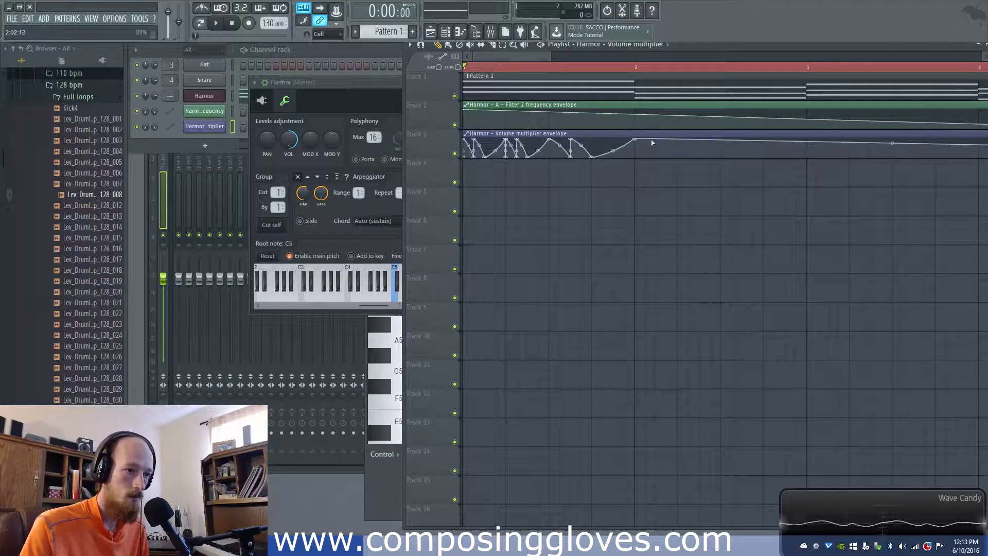
Trim the volume multiplier automation clip to one bar
scroll(672, 141, "down", 2)
scroll(667, 153, "up", 1)
scroll(687, 139, "down", 4)
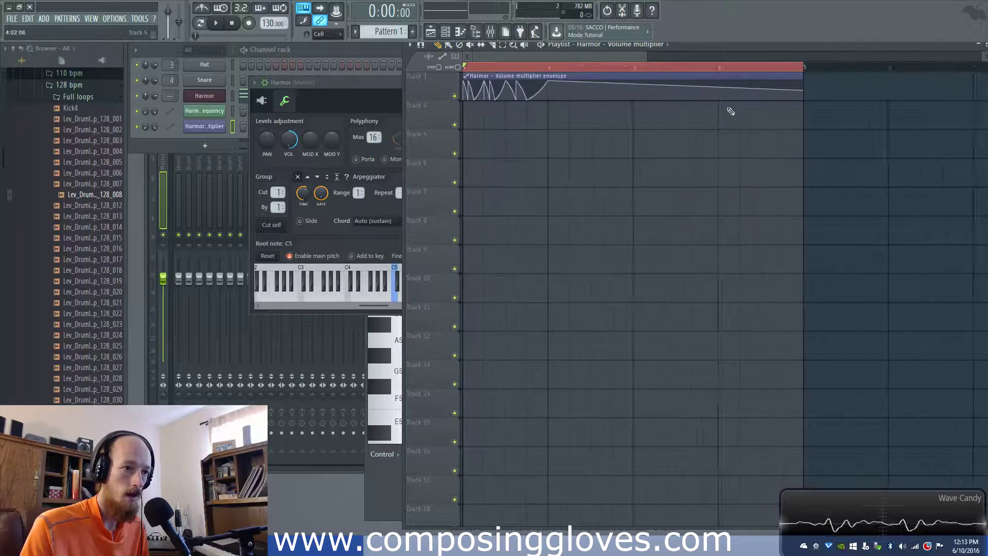
left_click_drag(767, 84, 541, 85)
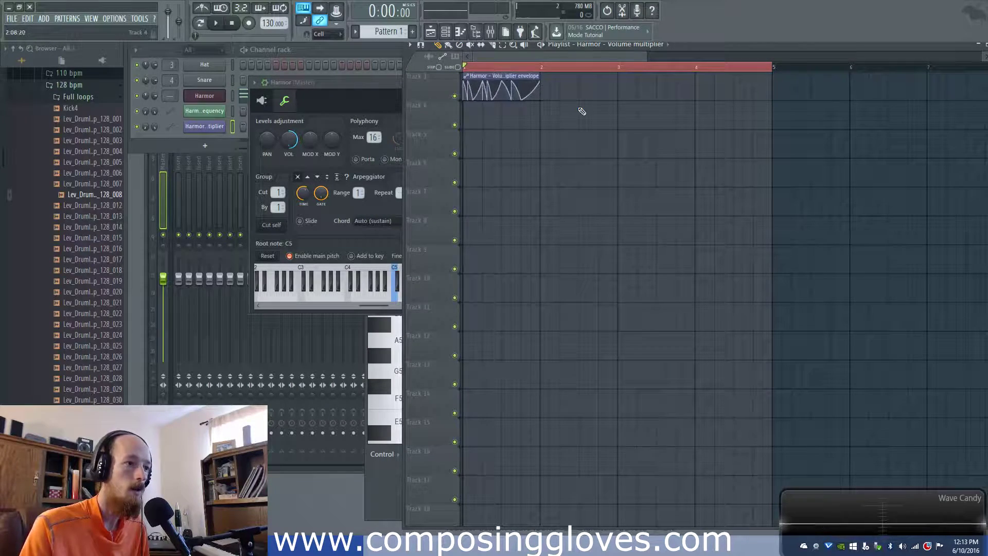
Try to duplicate the selected one-bar volume multiplier clip along its track
scroll(580, 125, "up", 2)
scroll(518, 146, "up", 2)
left_click(486, 145, "ctrl")
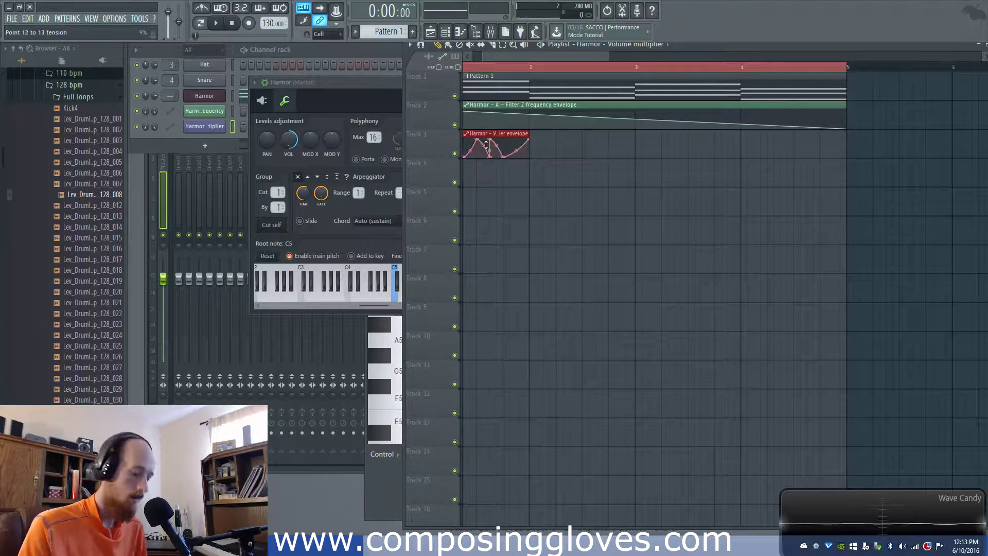
key("ctrl+b")
key("ctrl+b")
scroll(713, 158, "down", 3)
key("ctrl+z")
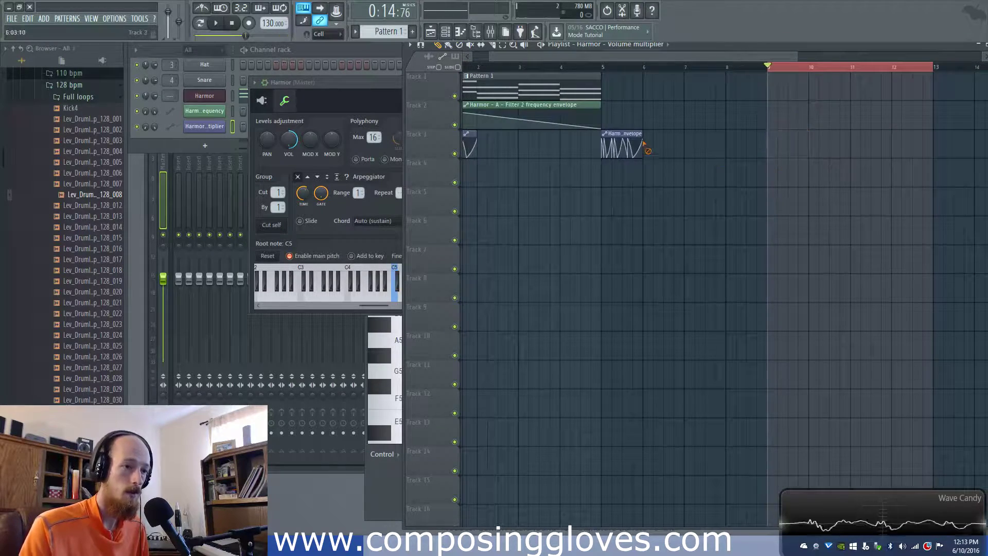
key("ctrl+z")
Clear the playlist time selection and place copies of the one-bar volume multiplier clip at bars 2, 3 and 4 on Track 3
left_click_drag(603, 68, 402, 84)
left_click_drag(540, 139, 489, 140)
left_click_drag(504, 68, 545, 71)
right_click(539, 69)
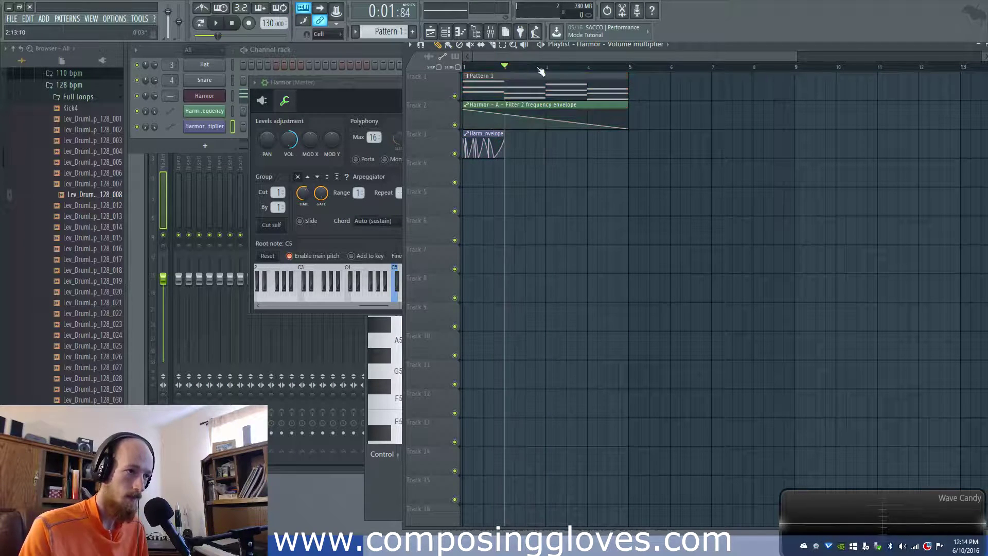
left_click(520, 146)
left_click(554, 149)
left_click(598, 146)
Return Harmor to its plugin editor, select bars 1 to 4 in the playlist and play them
left_click(348, 99)
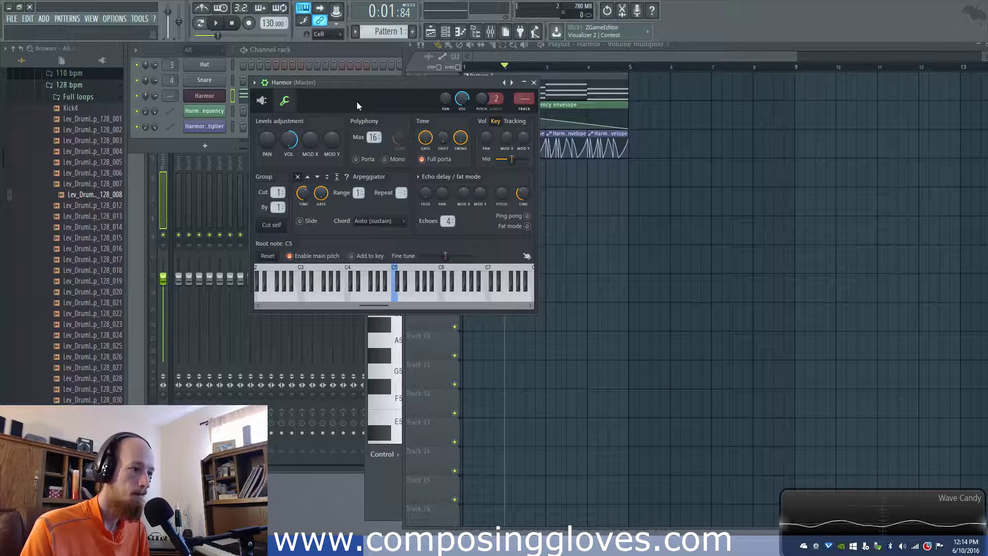
left_click(264, 101)
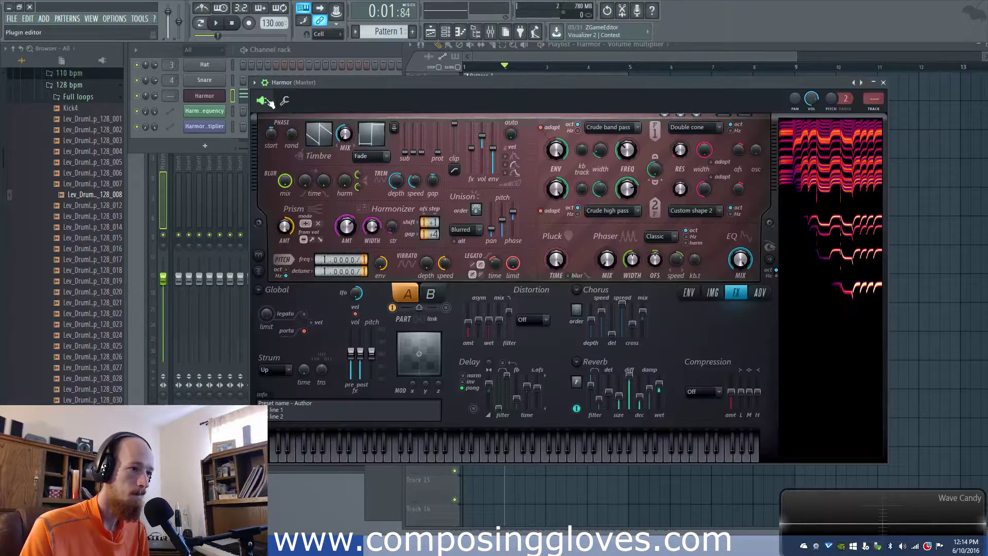
left_click(500, 71)
left_click_drag(630, 67, 383, 63)
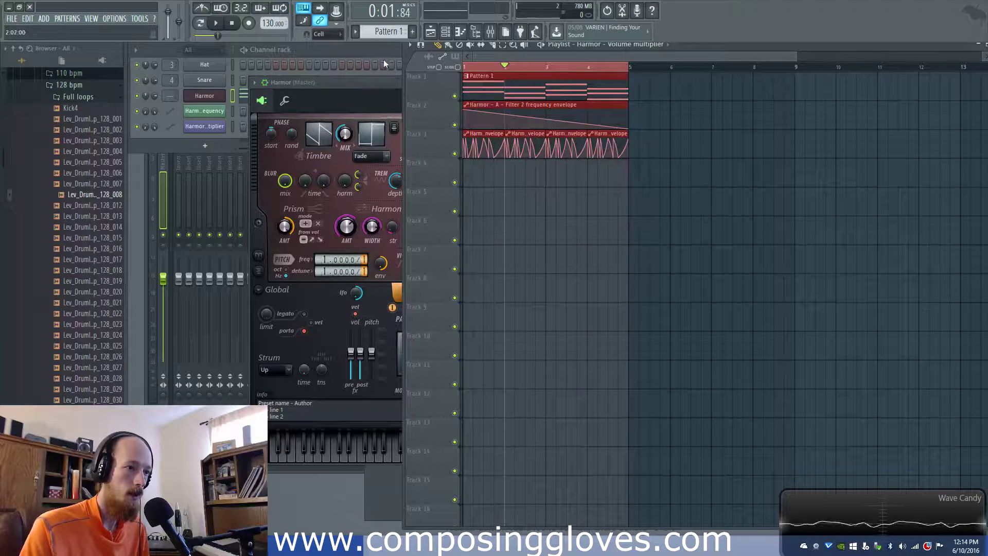
key("space")
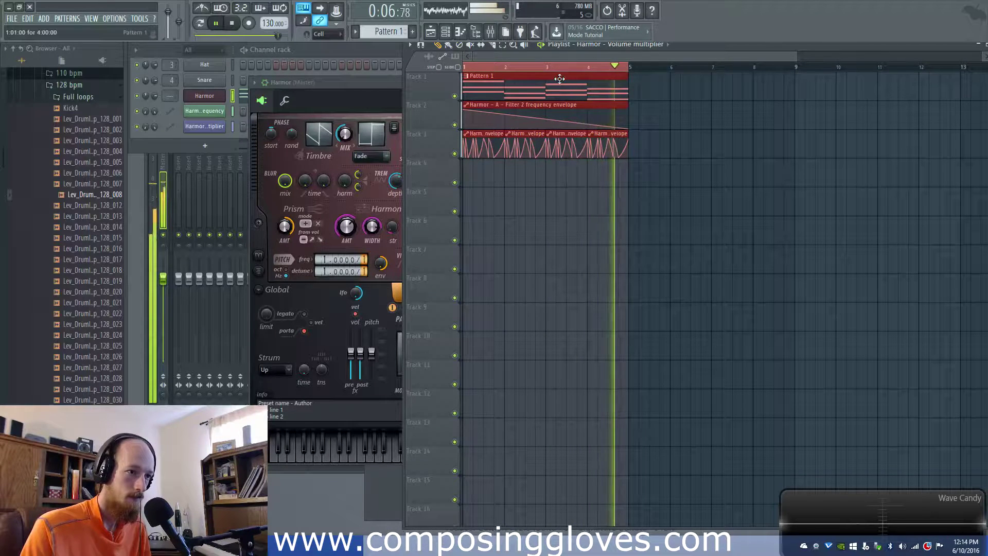
Copy the Pattern 1 clip and the volume multiplier clips to bars 5 to 8, select those bars and play them
key("space")
left_click(527, 88, "ctrl")
mouse_move(524, 88)
left_mouse_down()
mouse_move(688, 86)
mouse_move(609, 158)
mouse_move(633, 134)
mouse_move(771, 133)
left_mouse_up()
left_click_drag(796, 68, 769, 72)
key("space")
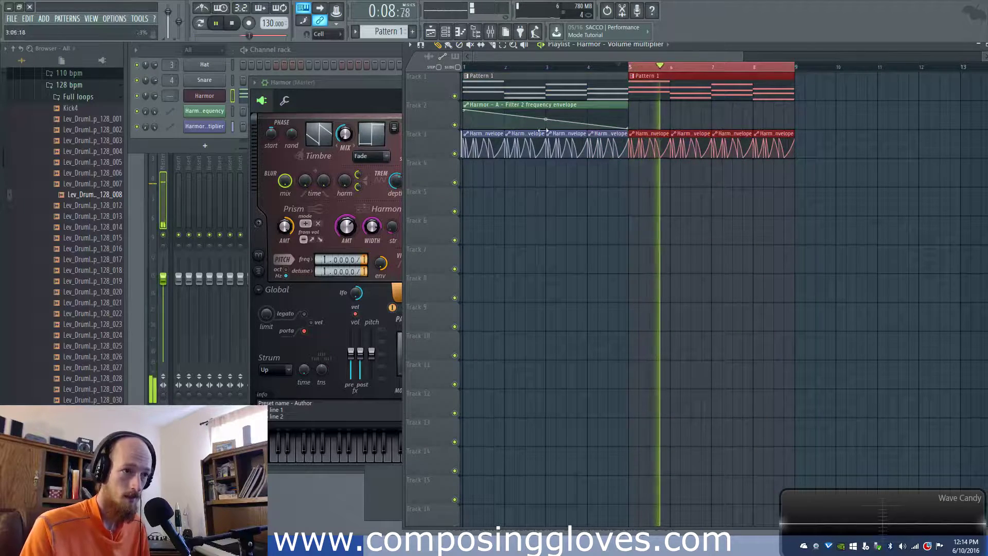
Stop playback and load Fruity Reeverb 2 into the first effect slot of the Master mixer track
key("space")
left_click(165, 144)
left_click(491, 31)
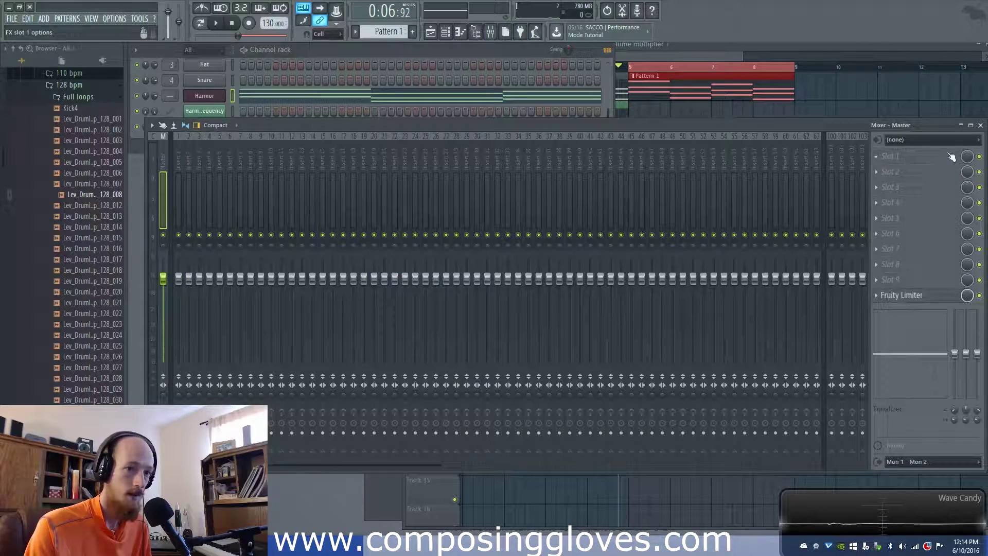
left_click(922, 156)
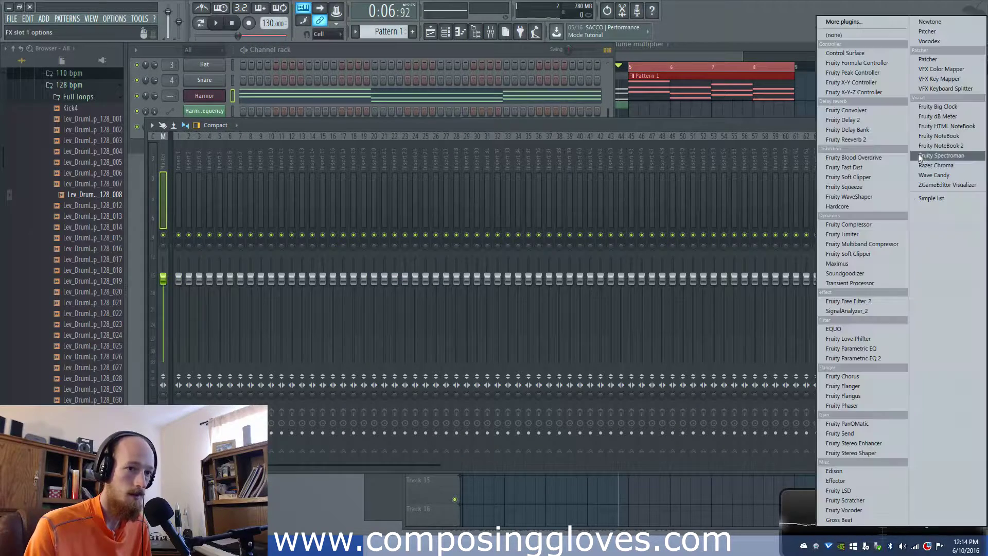
left_click(875, 140)
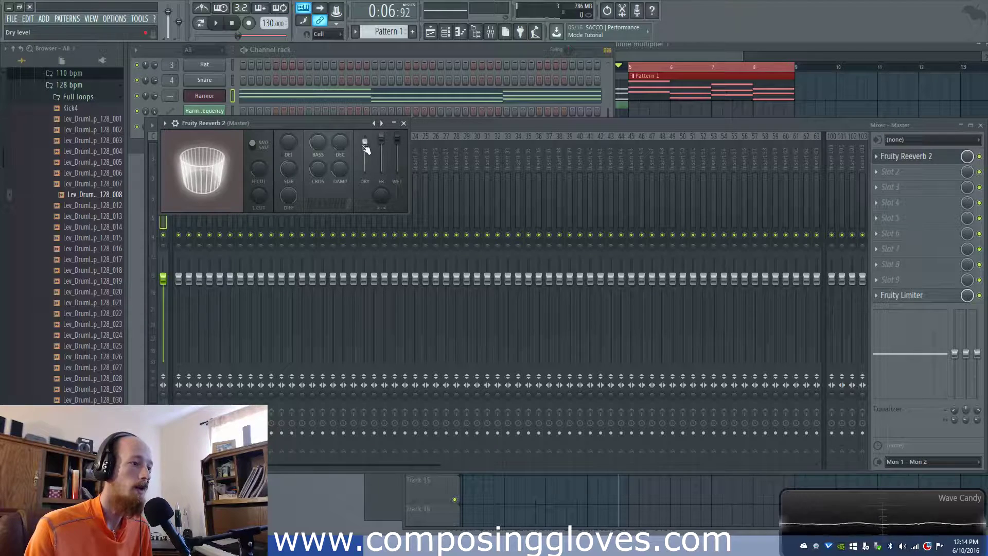
Create an automation clip for the Reeverb 2 mix level at bars 1 to 4 on Track 4, falling to the minimum
right_click(967, 156)
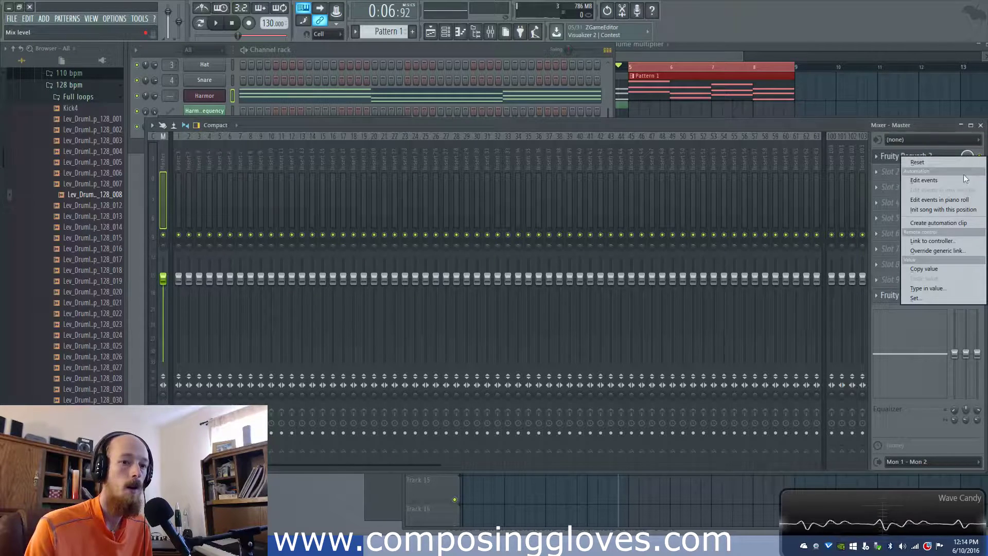
left_click(951, 226)
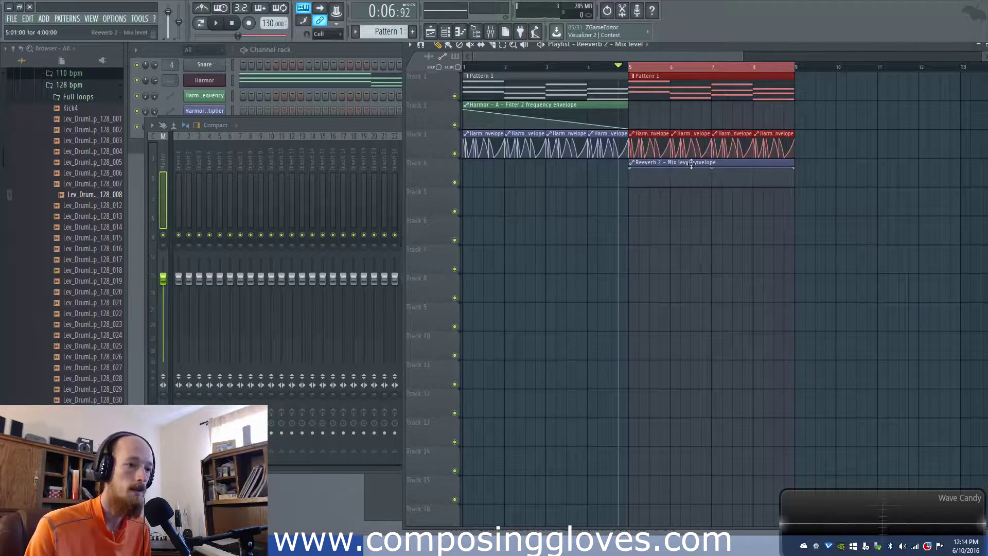
left_click_drag(691, 163, 415, 151)
left_click_drag(789, 67, 476, 68)
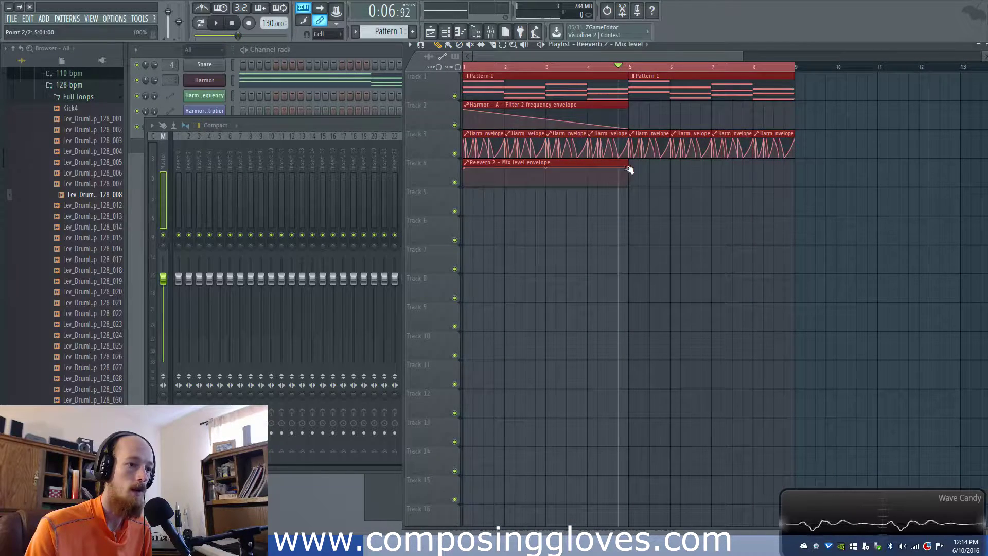
left_click_drag(630, 170, 632, 246)
Clear the playlist time selection and return the playback position to the start of the song
double_click(628, 68)
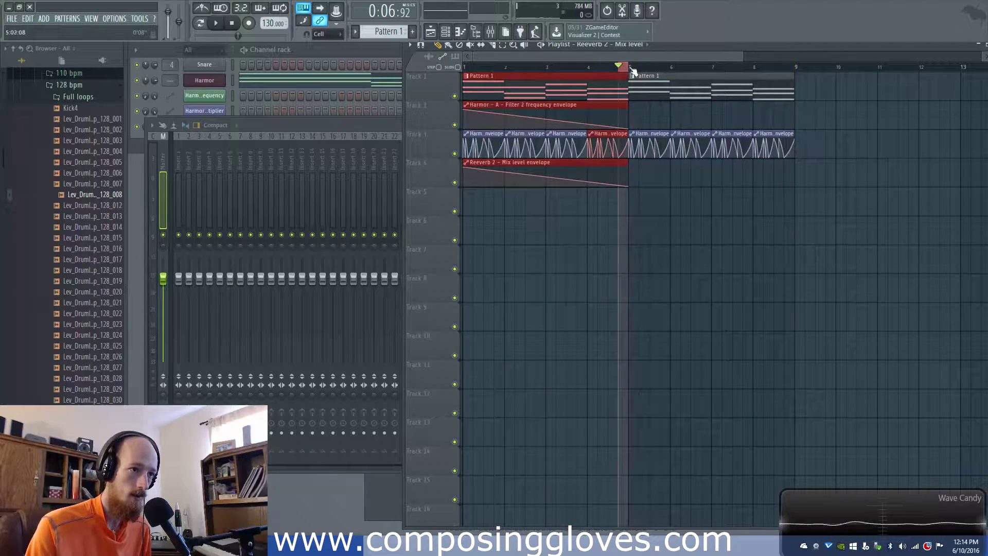
double_click(472, 70)
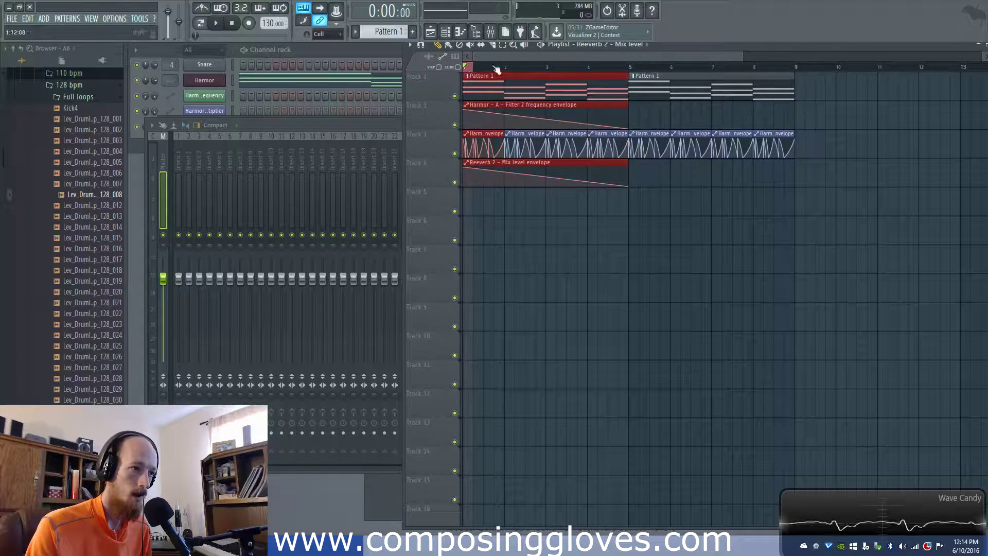
left_click_drag(495, 67, 521, 68)
double_click(514, 67)
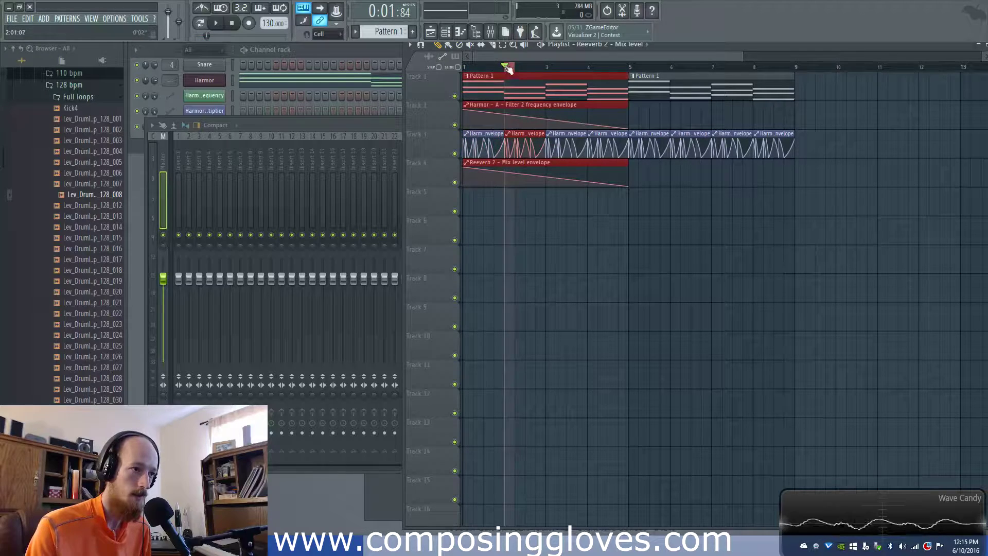
left_click_drag(509, 67, 592, 70)
double_click(561, 68)
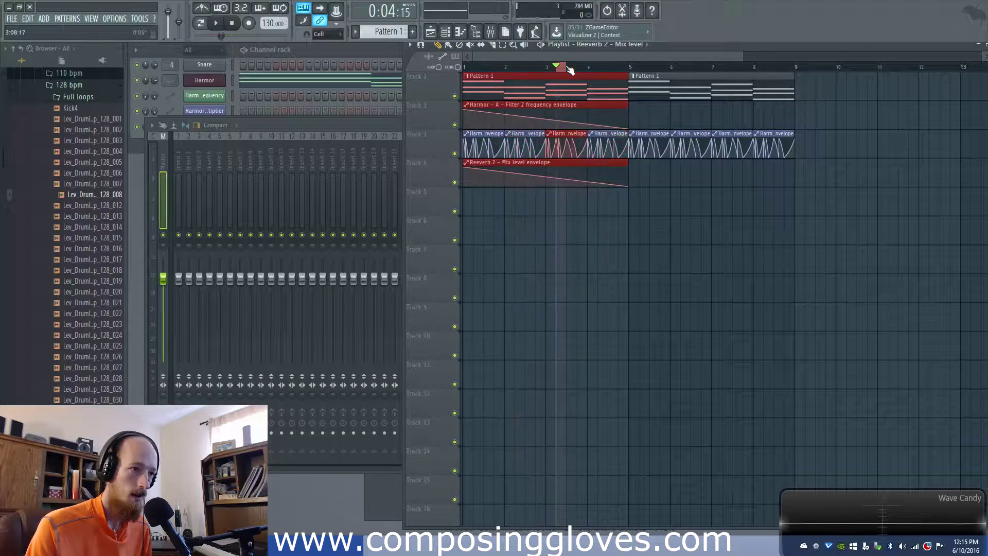
scroll(552, 68, "up", 5)
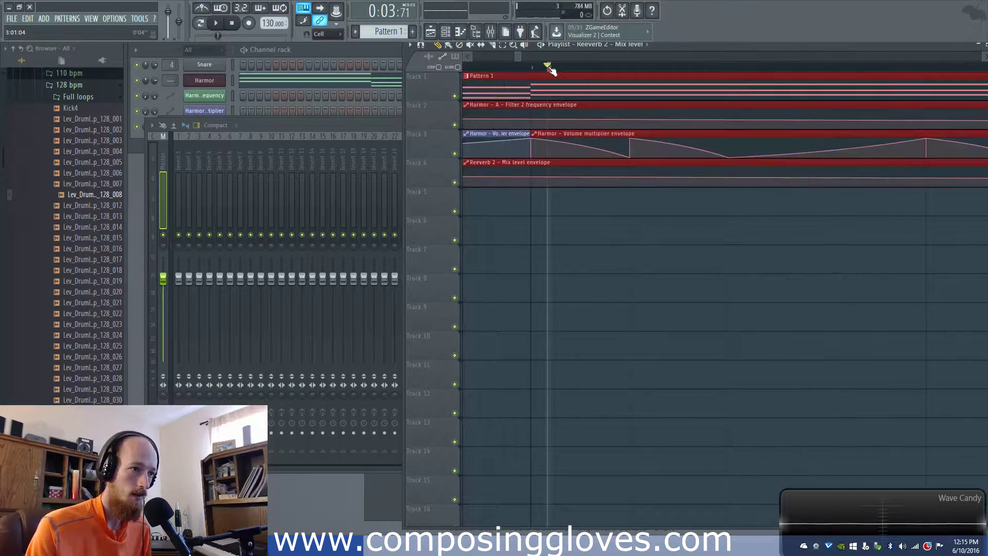
scroll(547, 70, "left", 2)
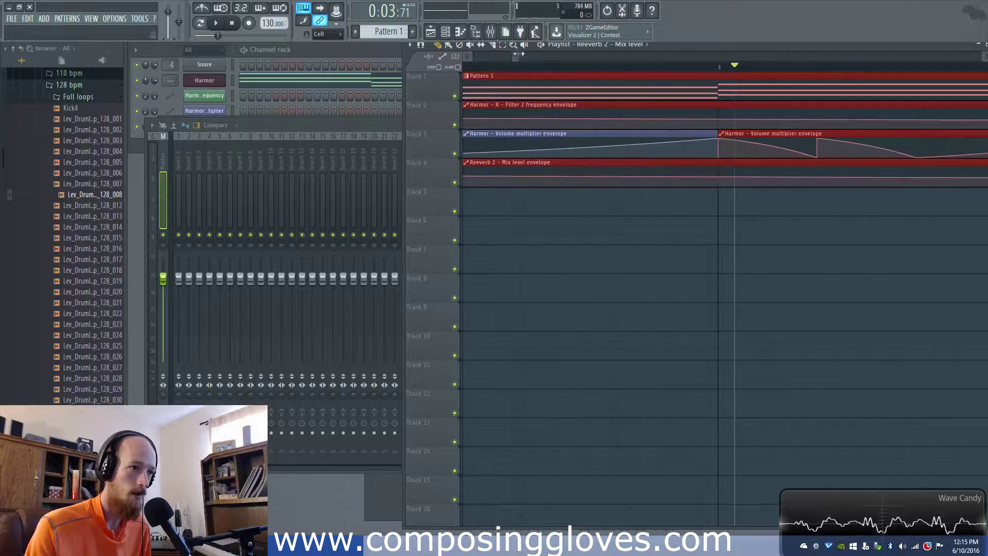
left_click_drag(519, 53, 659, 51)
left_click_drag(547, 72, 464, 71)
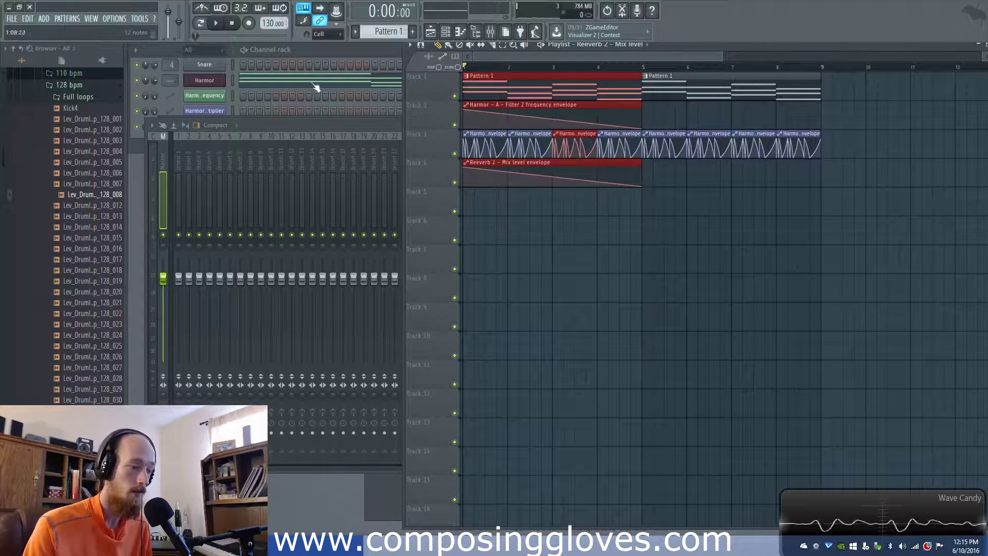
Play the song from the start and lower the Harmor channel volume to 24% while listening
key("space")
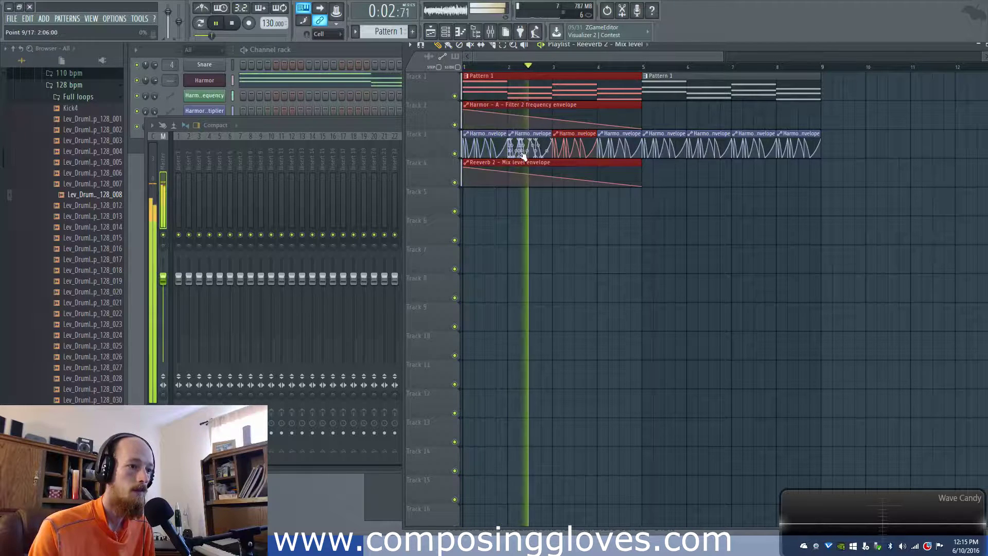
key("space")
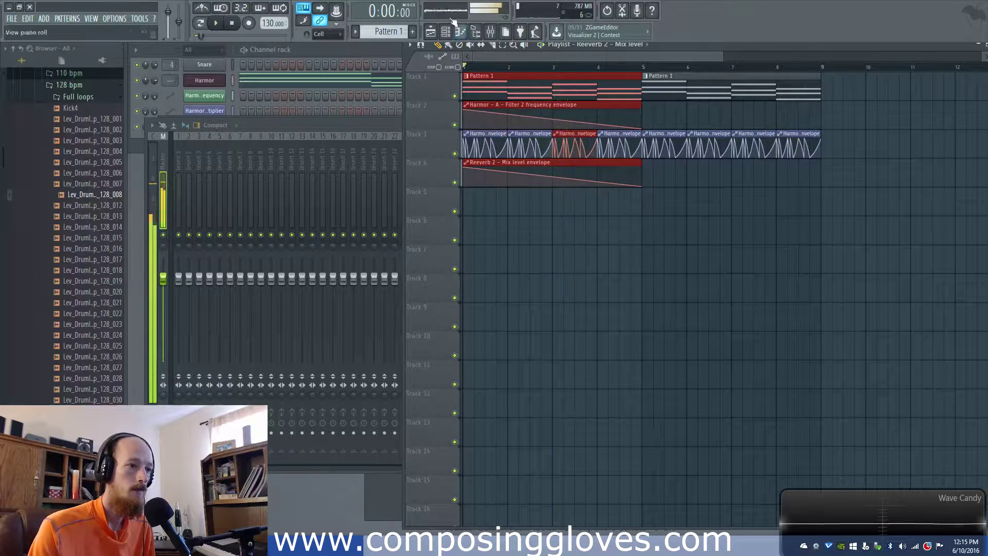
left_click(491, 32)
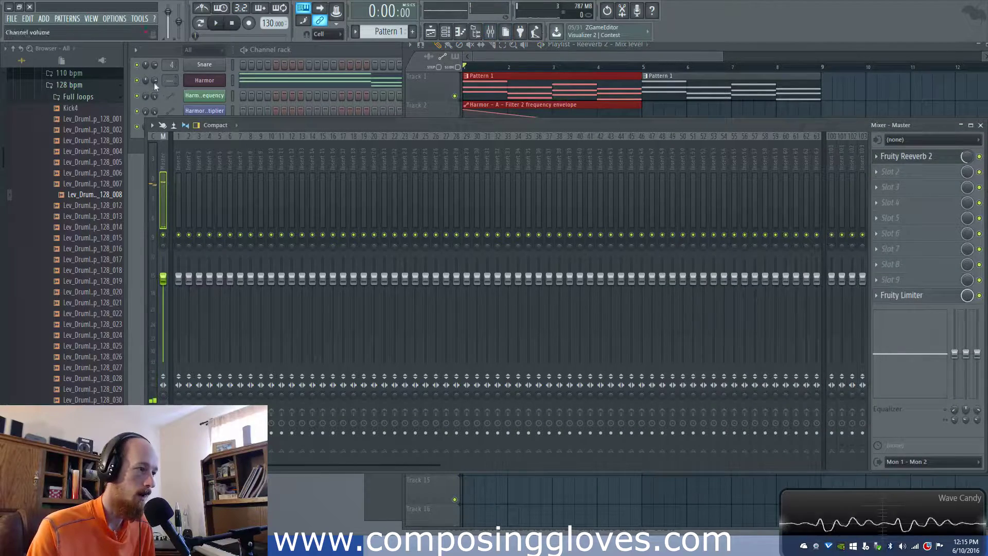
left_click(156, 87)
key("space")
left_click(642, 51)
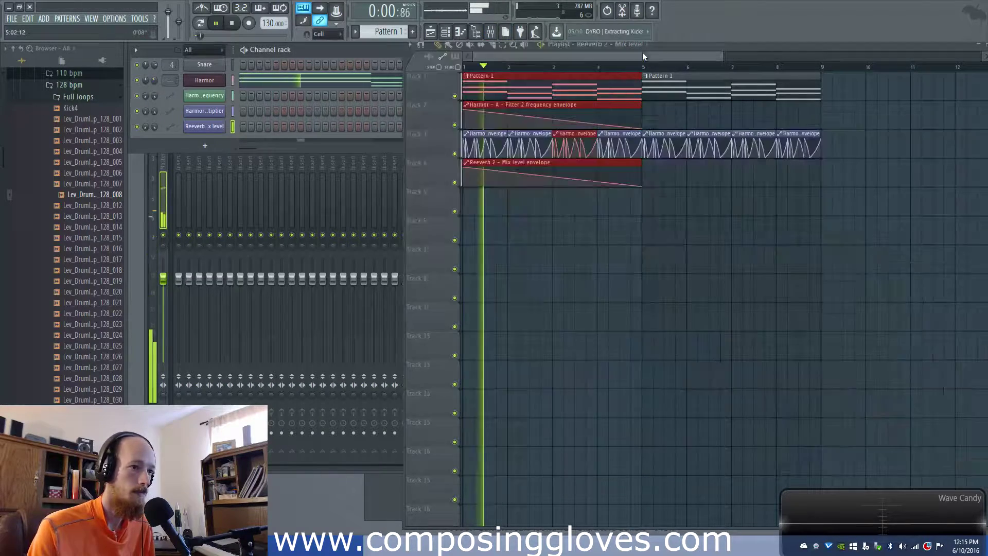
left_click(153, 83)
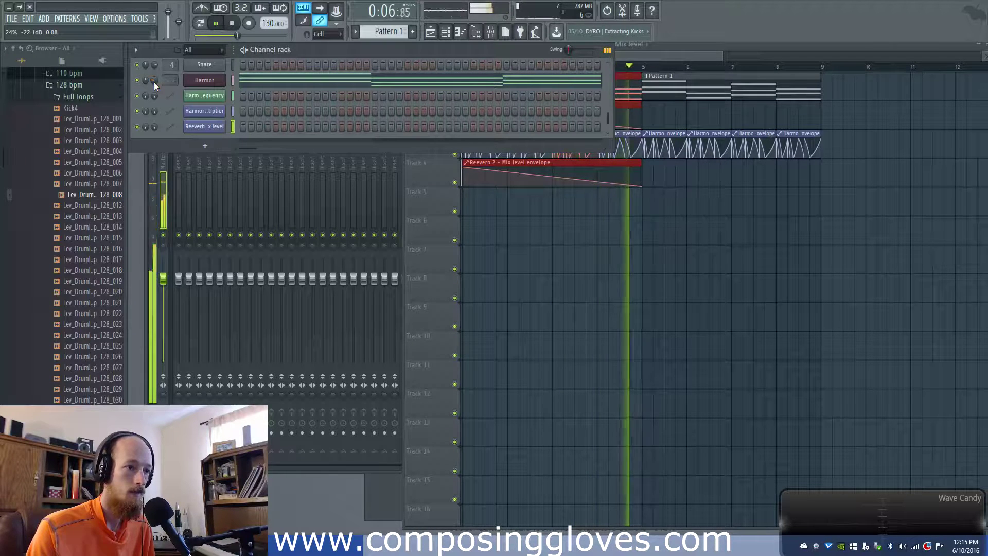
key("space")
Open Harmor's Global EQ envelope and lower its middle and highest-frequency points to the same level while checking the sound
left_click(218, 83)
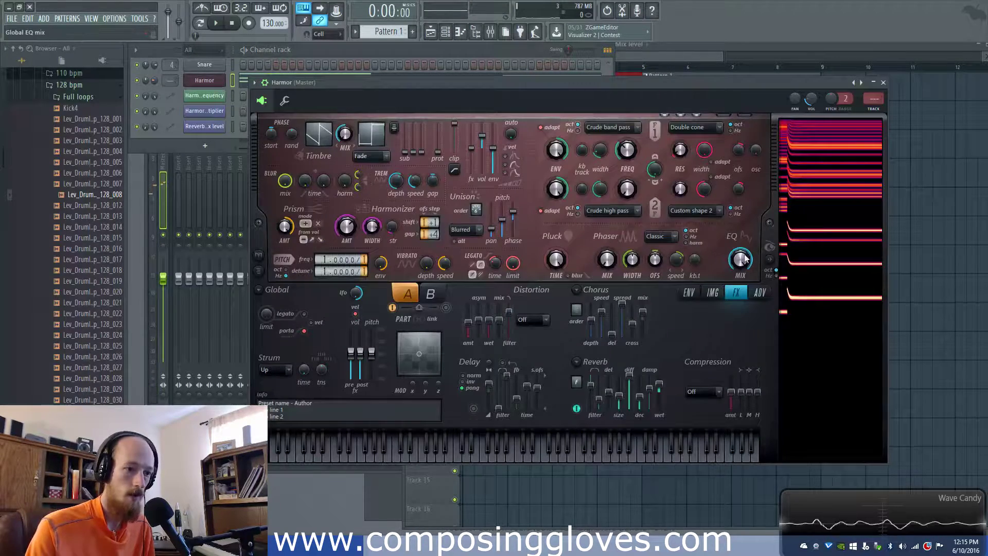
left_click(688, 292)
left_click_drag(659, 362, 652, 360)
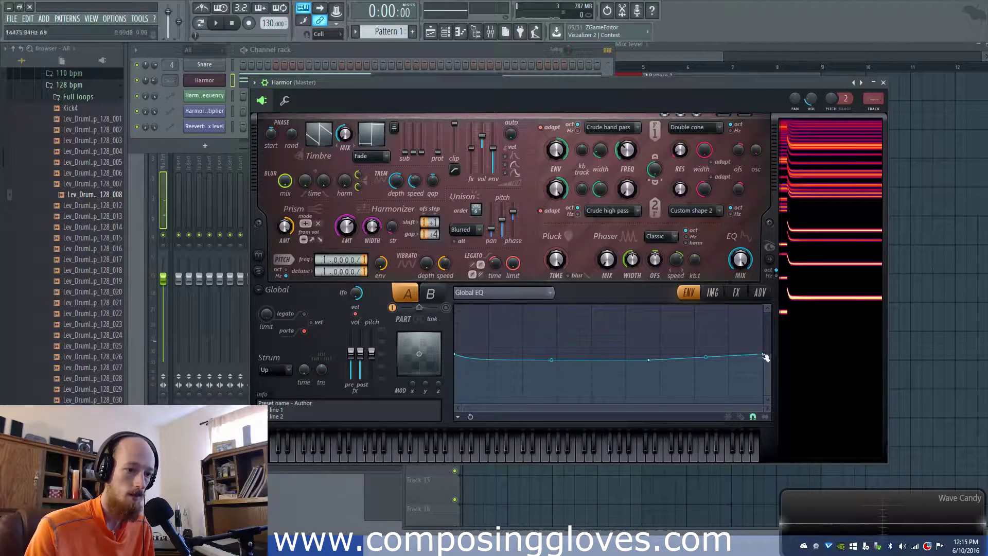
left_click_drag(762, 357, 763, 366)
key("space")
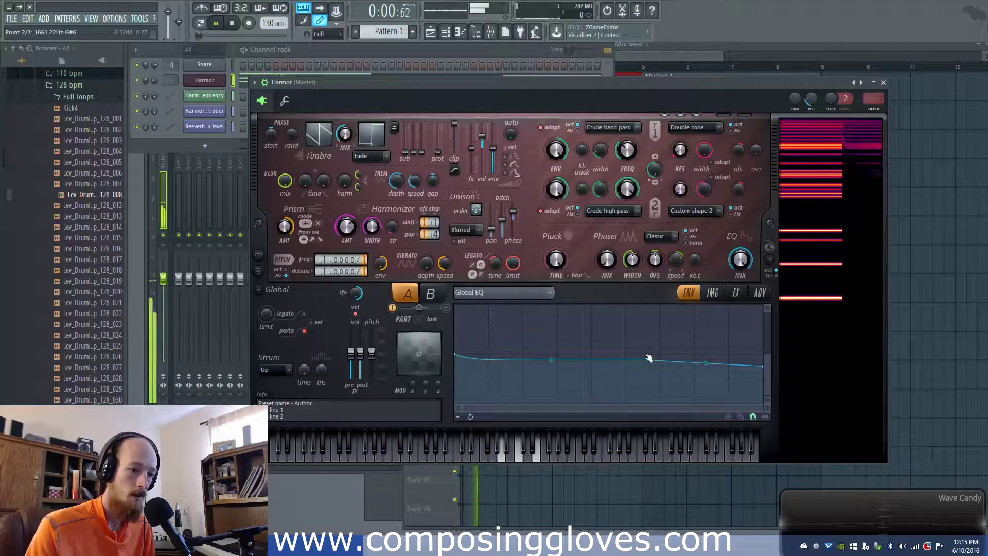
left_click_drag(652, 363, 650, 367)
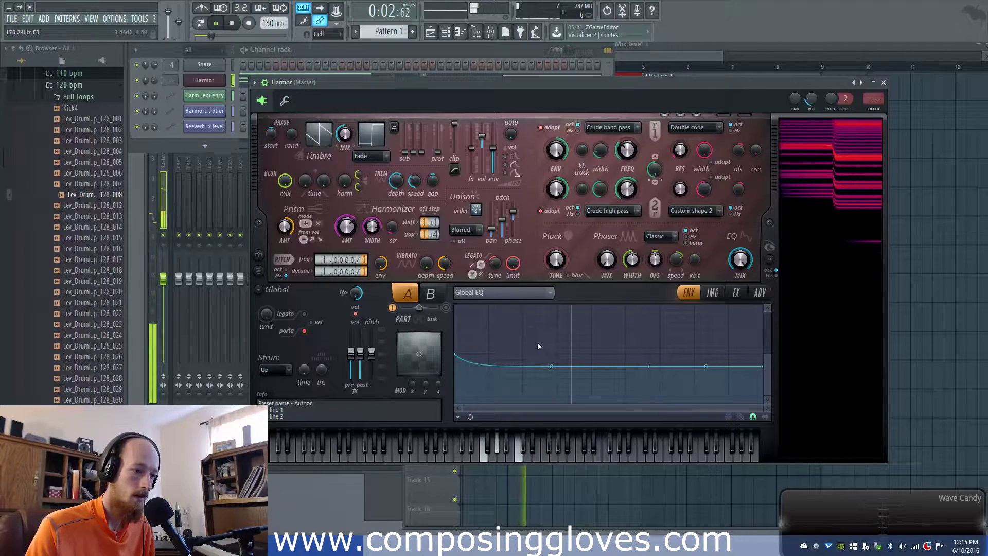
Add two points to the Global EQ curve so the lows stay flat before it steps down, and stop playback
right_click(526, 353)
left_click_drag(526, 353, 568, 360)
right_click(581, 354)
key("space")
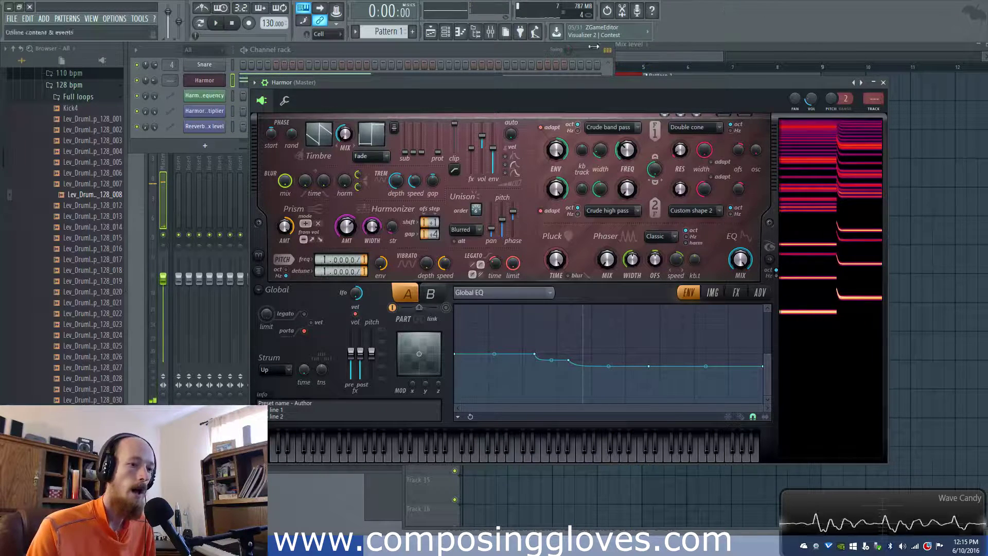
Place the Lev_Drumloop_128_006 sample at bar 1 on Track 5 of the playlist and select bars 1 to 8
left_click(712, 57)
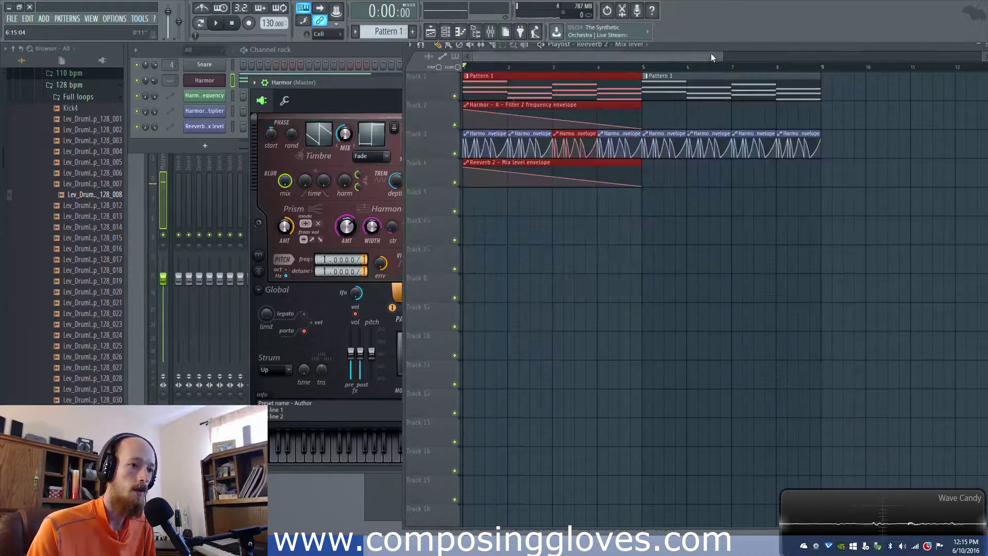
left_click(167, 148)
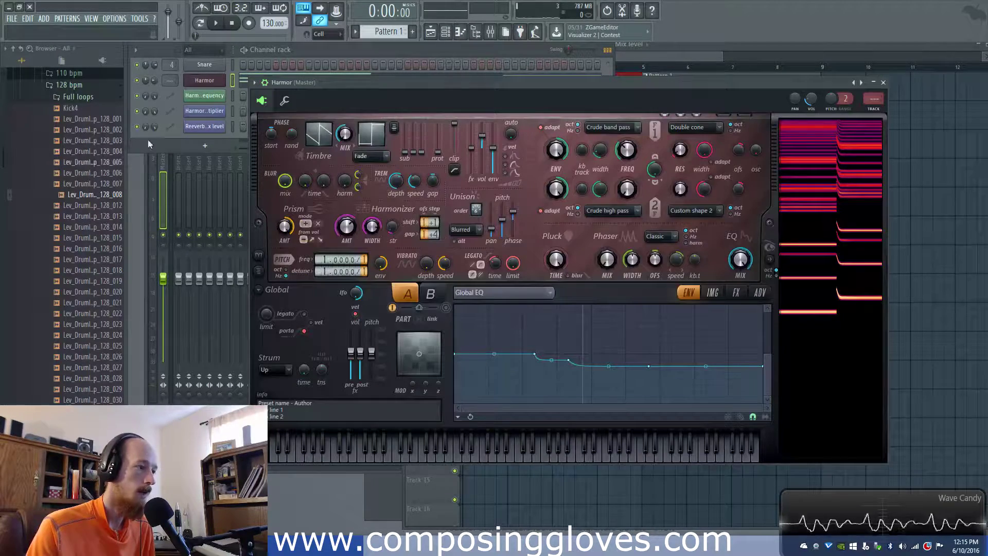
left_click(653, 51)
left_click_drag(90, 174, 664, 211)
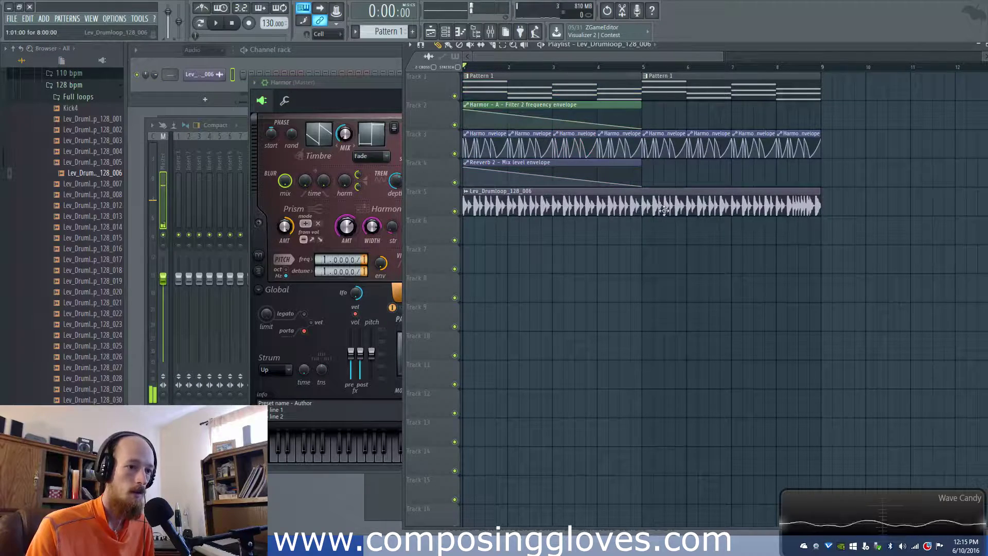
left_click_drag(467, 62, 822, 65)
Route the drum loop channel to mixer insert 5 and load Fruity Free Filter in its first effect slot
double_click(656, 200)
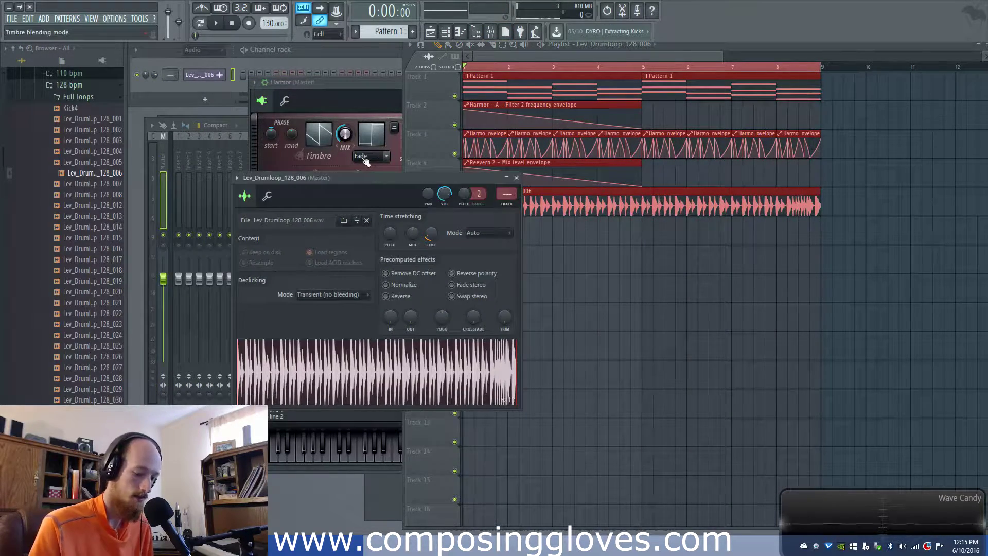
key("ctrl+l")
left_click(899, 170)
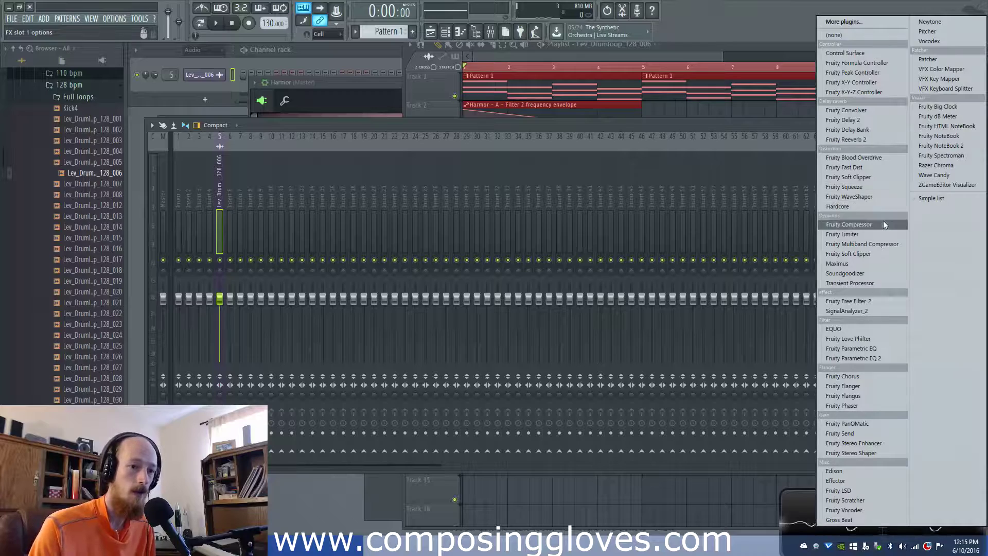
left_click(870, 20)
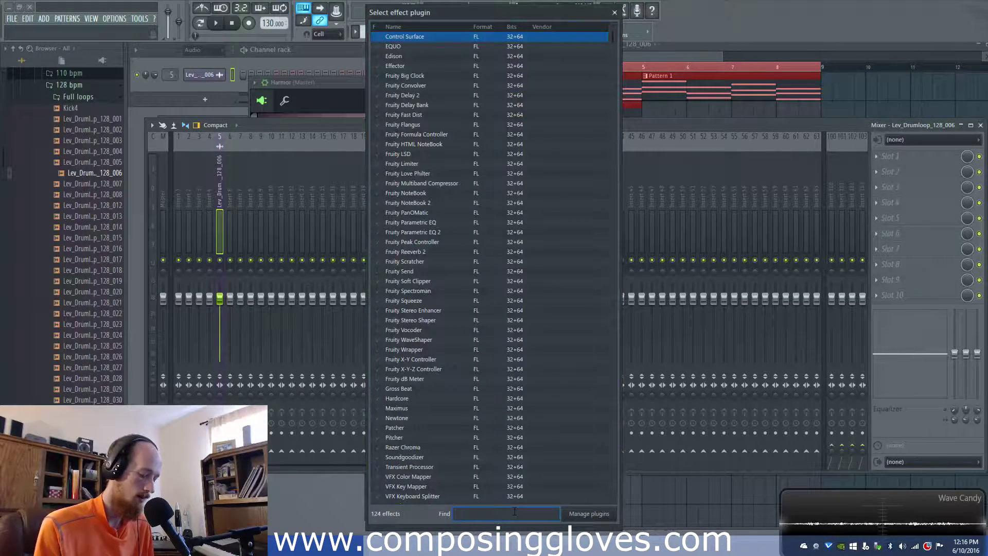
type("free")
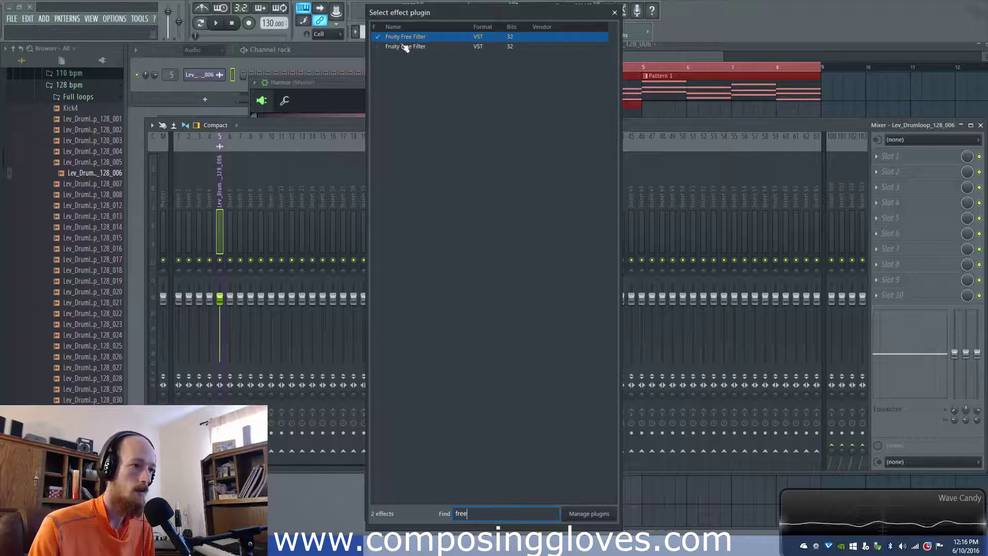
double_click(380, 38)
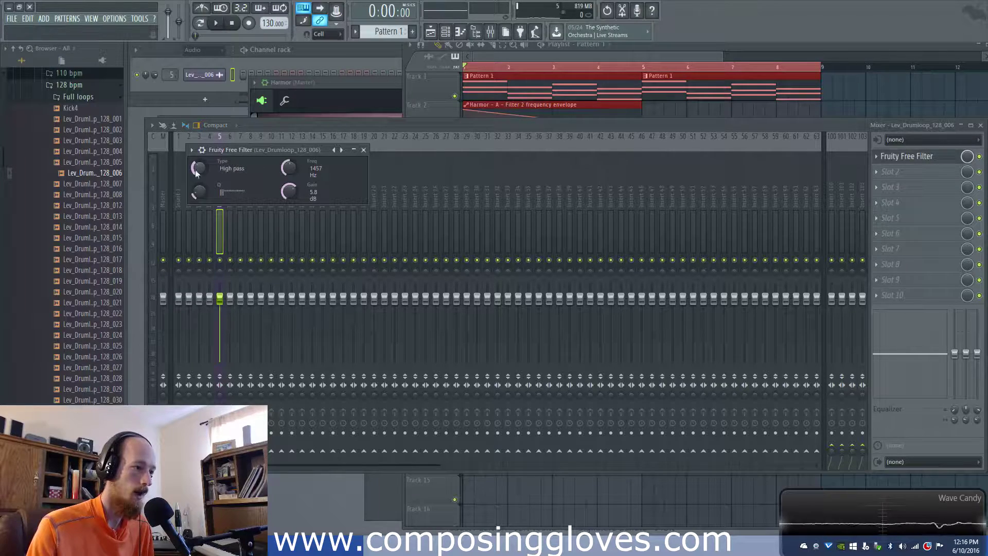
Automate the Free Filter frequency on Track 6 from 16000 Hz, trim the clip to bars 1 to 4 and curve it down at the end
right_click(283, 171)
left_click(330, 234)
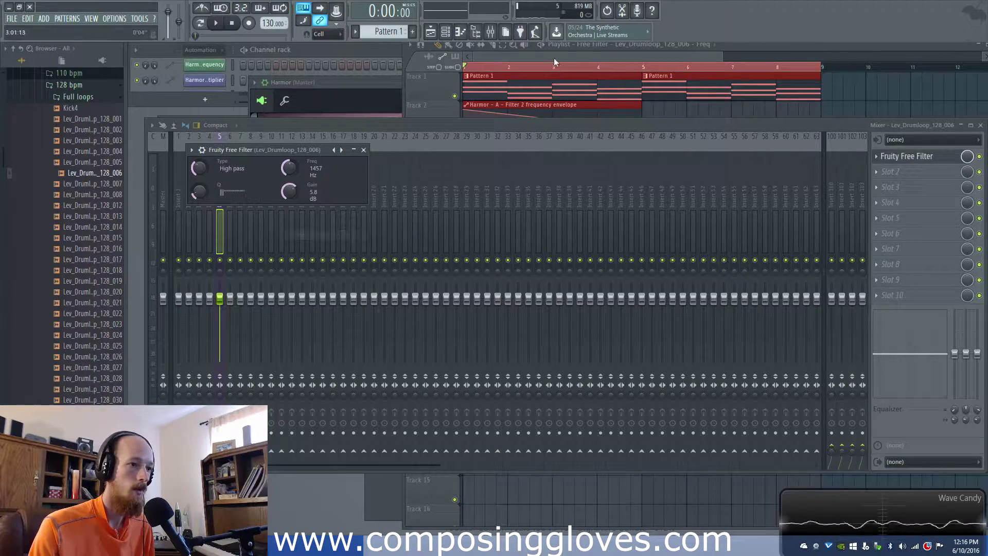
left_click_drag(465, 238, 489, 196)
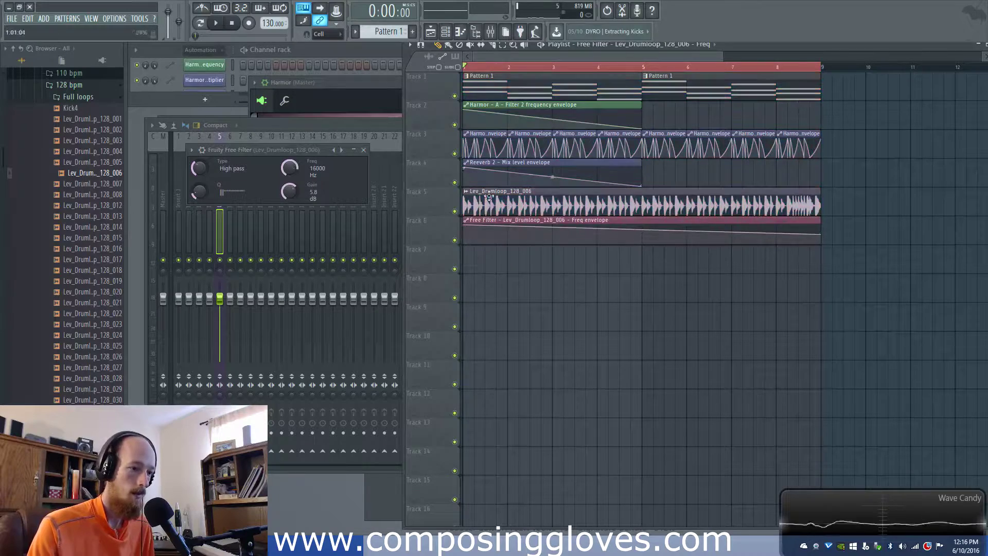
left_click(644, 240)
left_click_drag(821, 221, 639, 217)
scroll(577, 165, "down", 2)
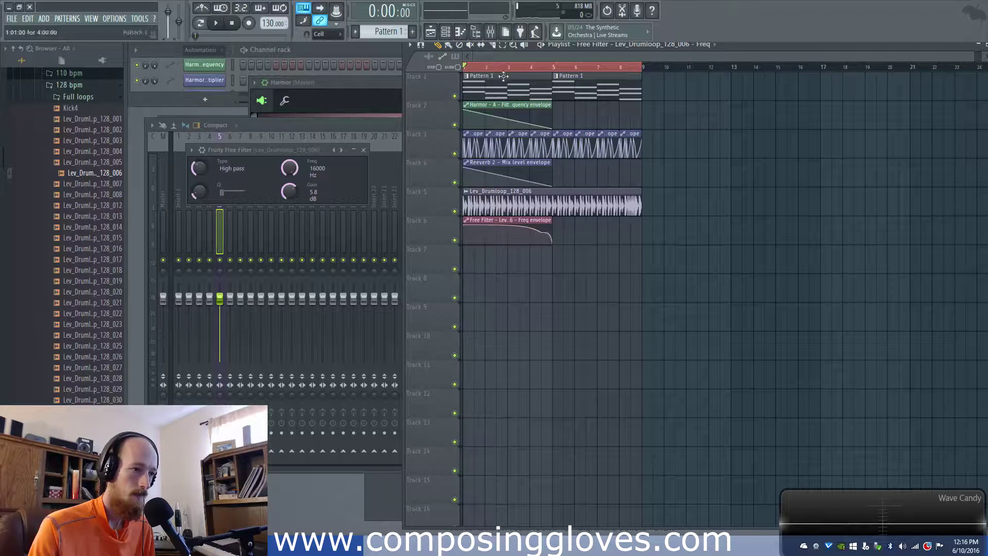
scroll(589, 260, "up", 2)
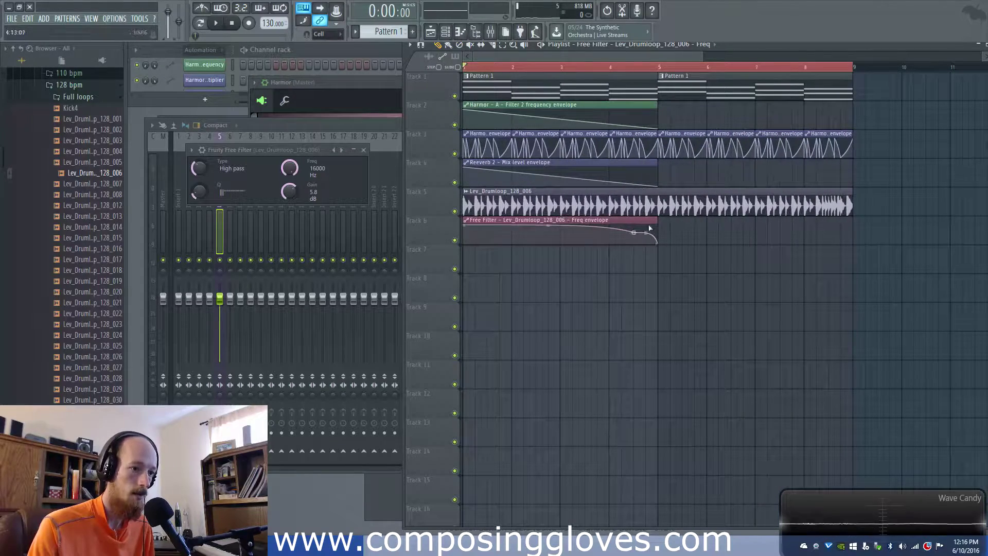
Reselect bars 1 to 8 in the playlist and play back the arrangement with the filtered drum loop
left_click(625, 69)
left_click_drag(629, 69, 614, 70)
left_click_drag(853, 63, 359, 91)
key("space")
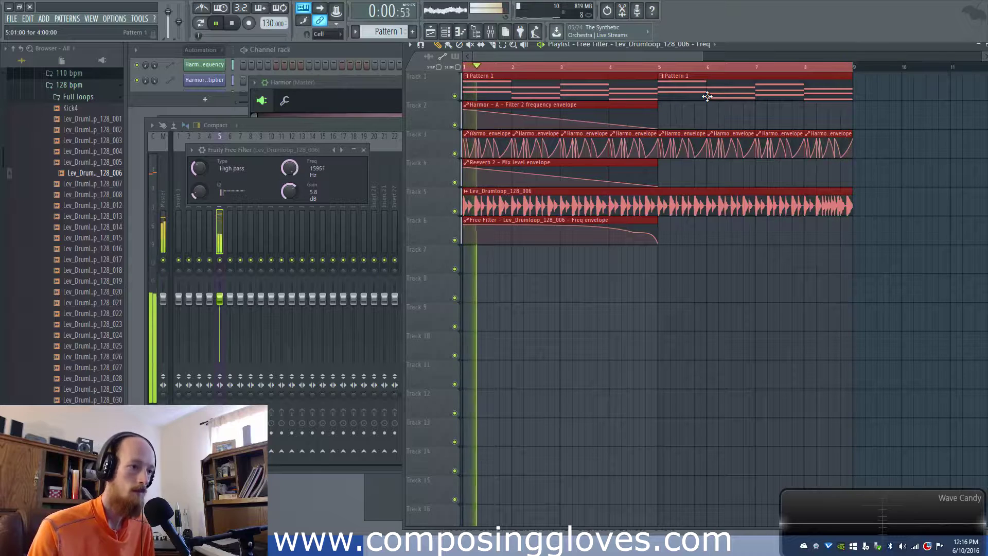
key("space")
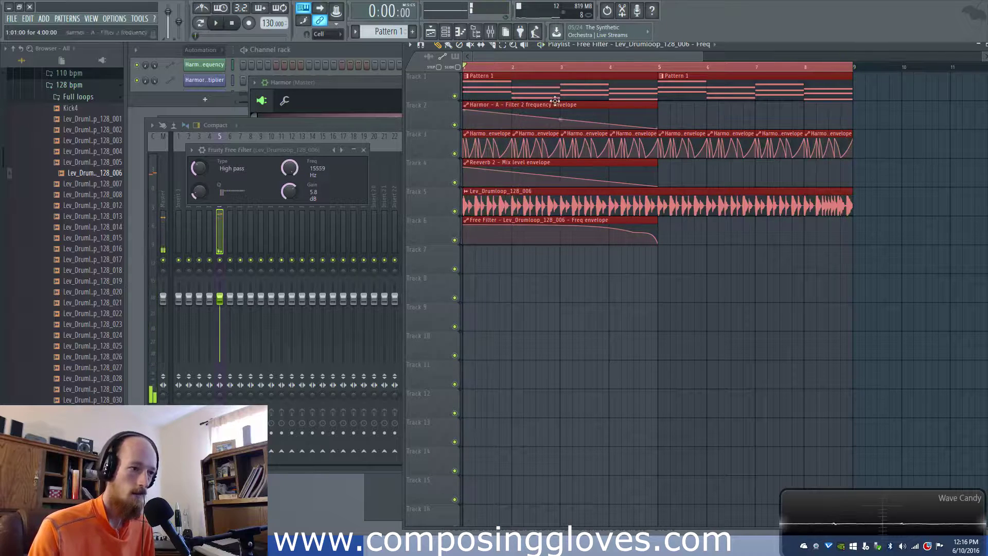
scroll(555, 99, "down", 2)
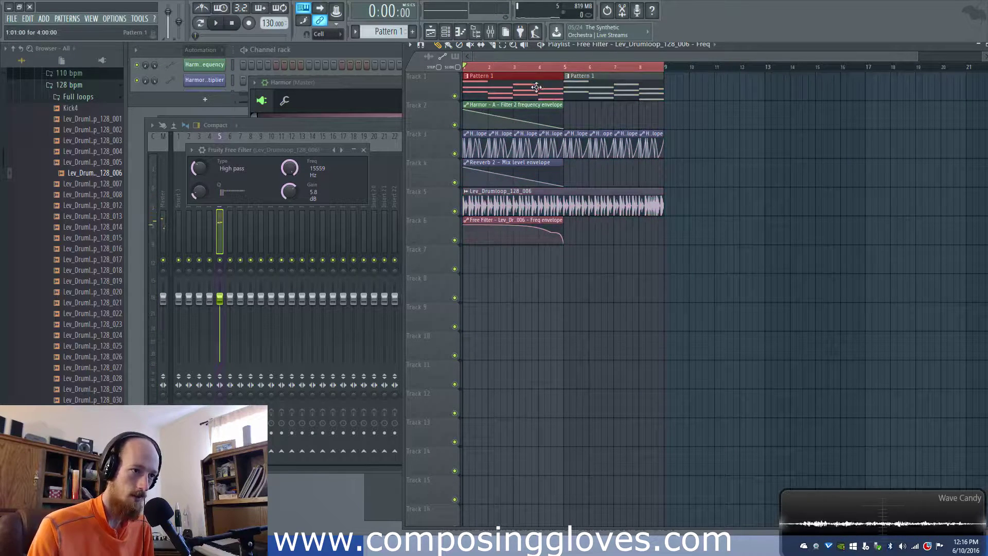